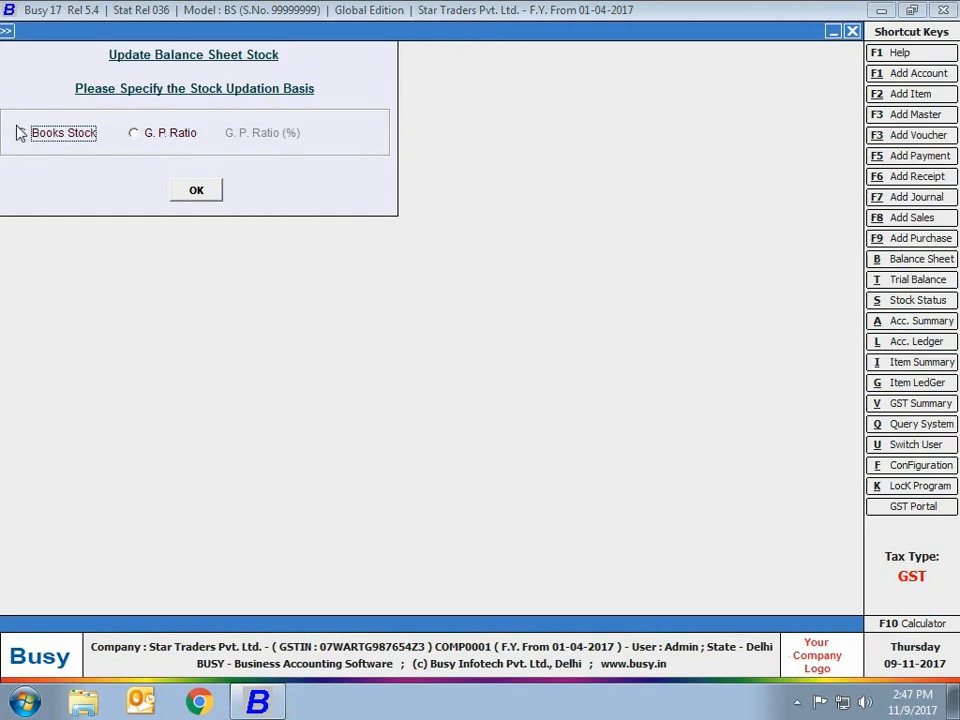
Choose G. P. Ratio as the basis for updating balance sheet stock, and close the form without applying it.
left_click(165, 133)
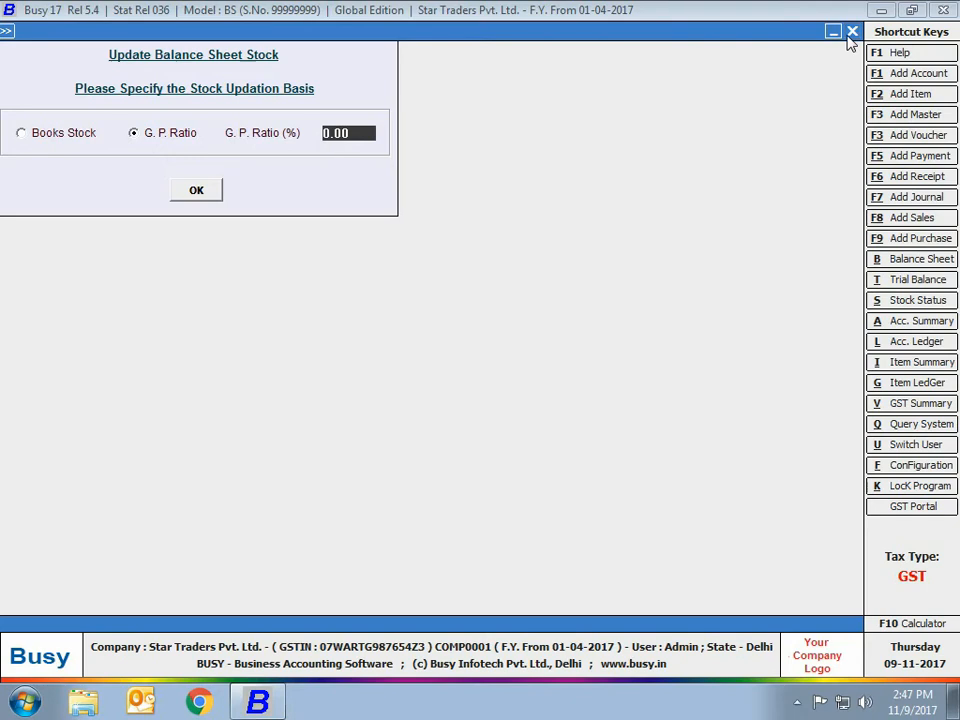
left_click(852, 32)
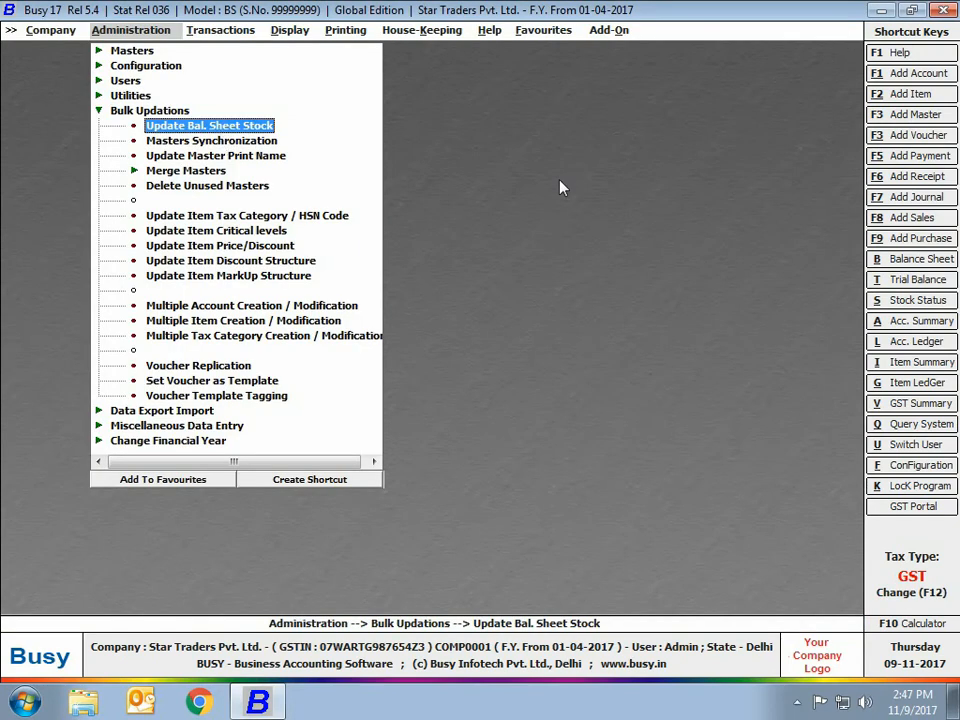
Try to run Masters Synchronization, and view the Update Master Print Name options before closing them unapplied.
left_click(215, 143)
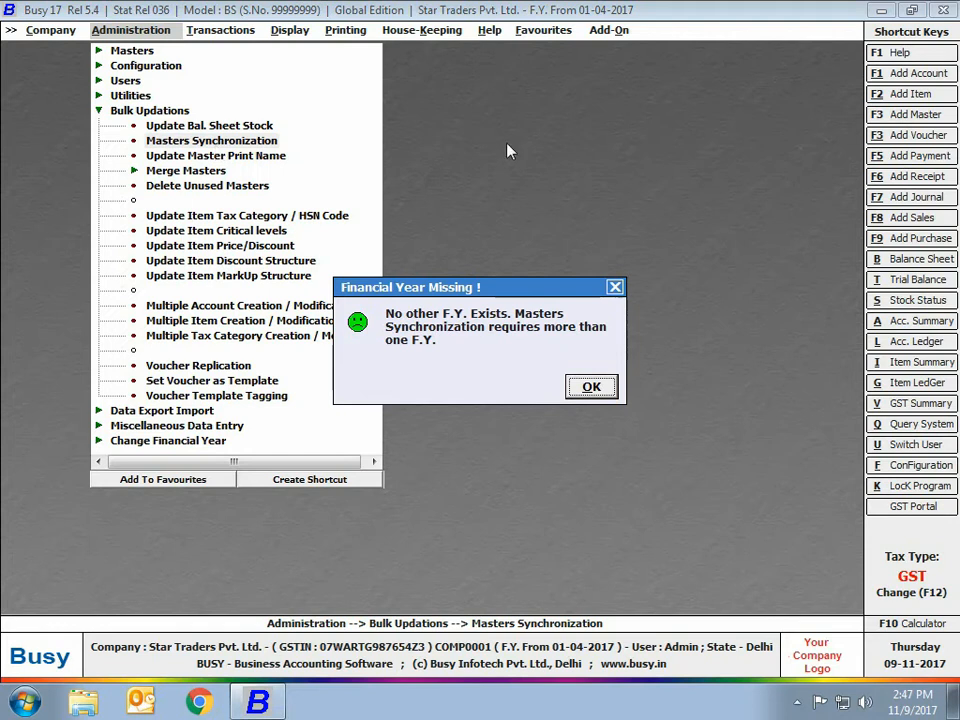
left_click(591, 389)
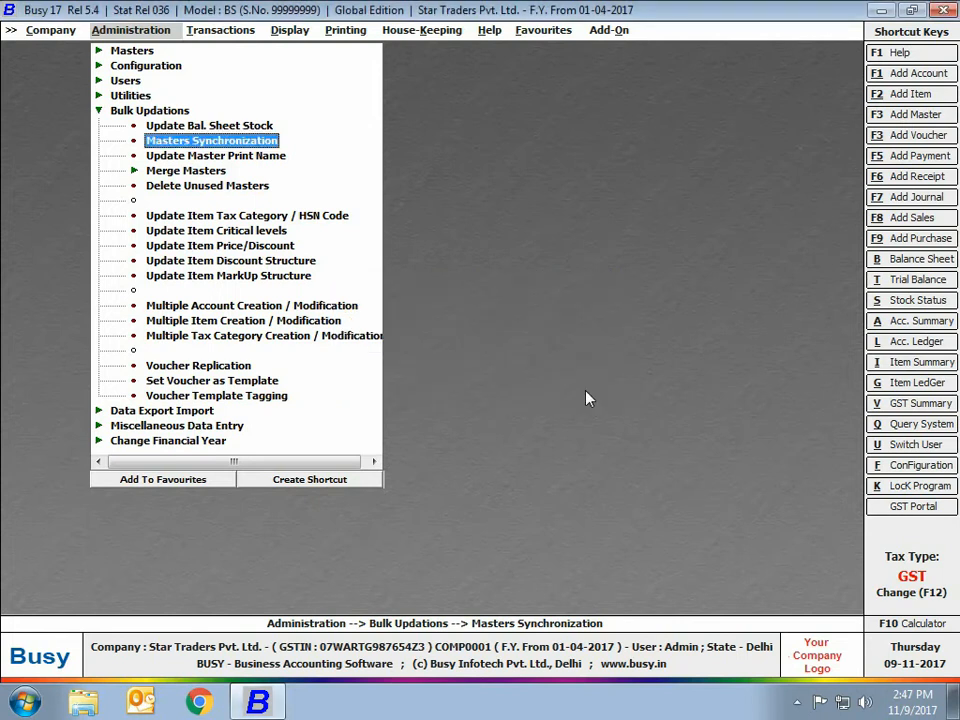
left_click(258, 158)
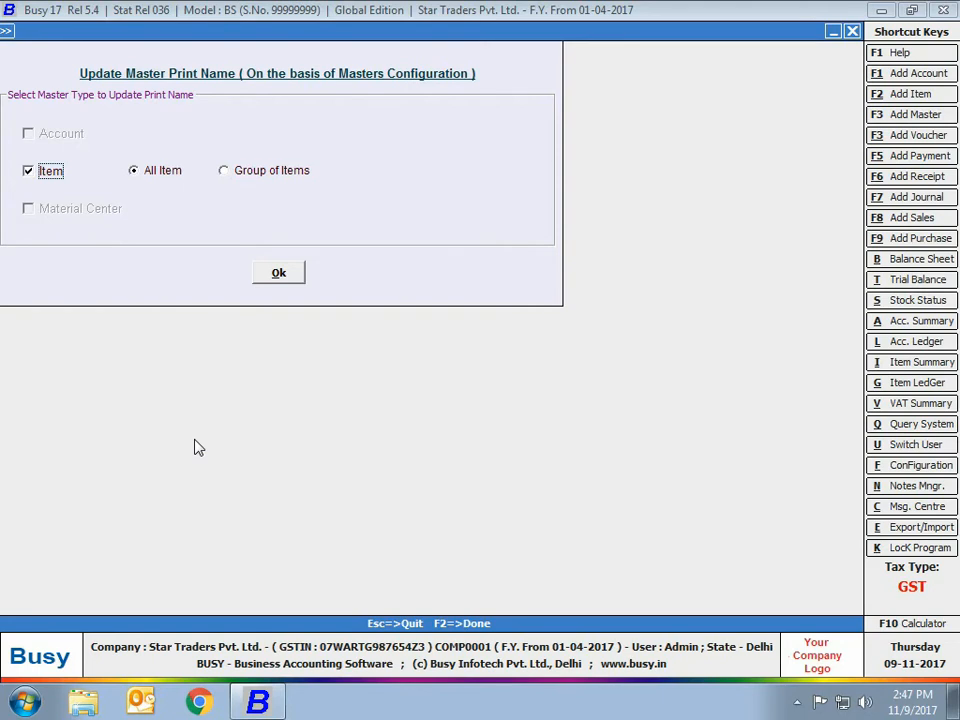
left_click(853, 31)
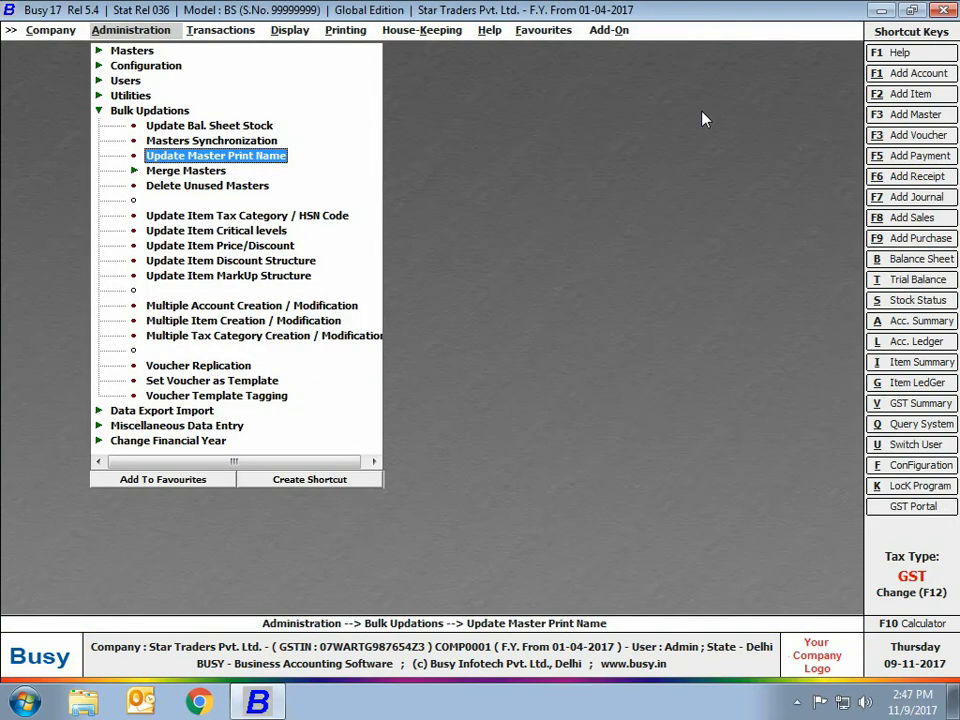
Set up an item merge with Whirlpool Fridge as source and Whirlpool Refrigerators as target, and quit without merging.
left_click(185, 172)
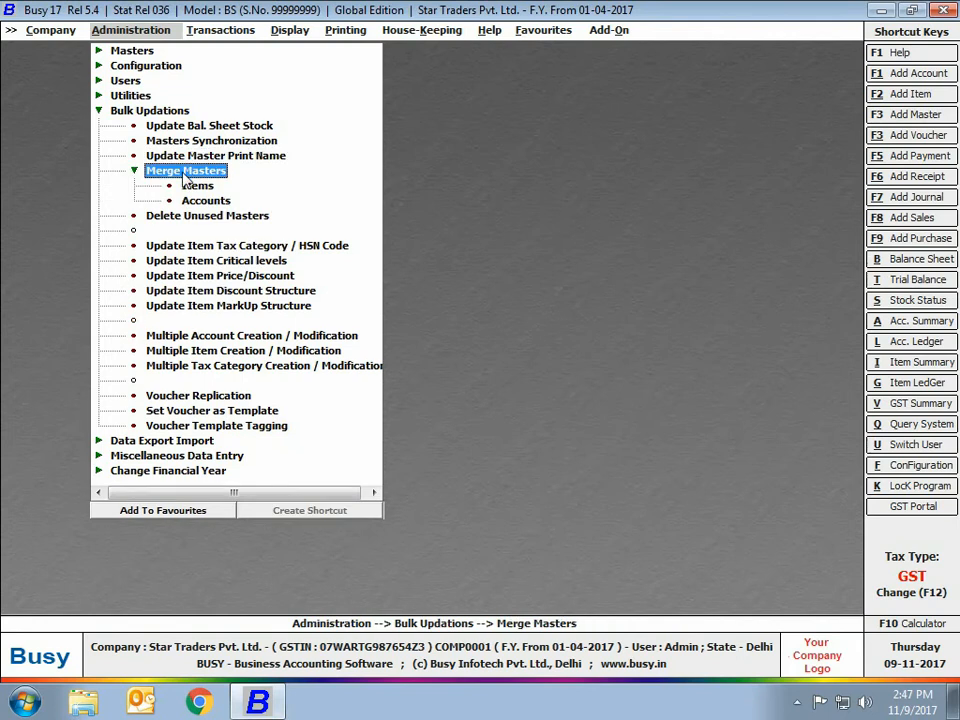
left_click(197, 186)
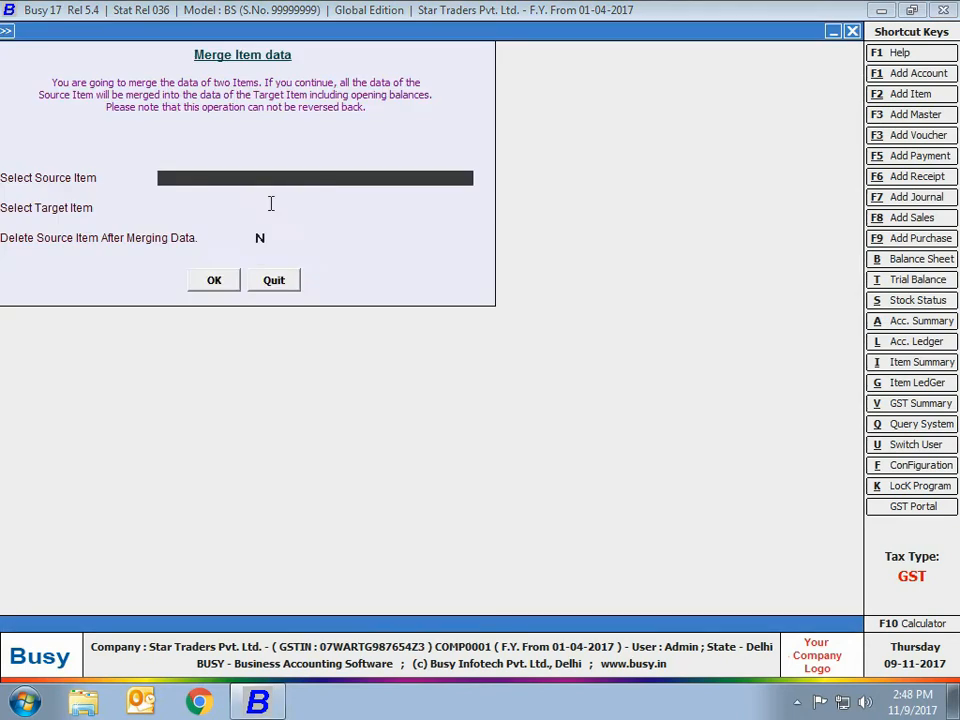
type("wh")
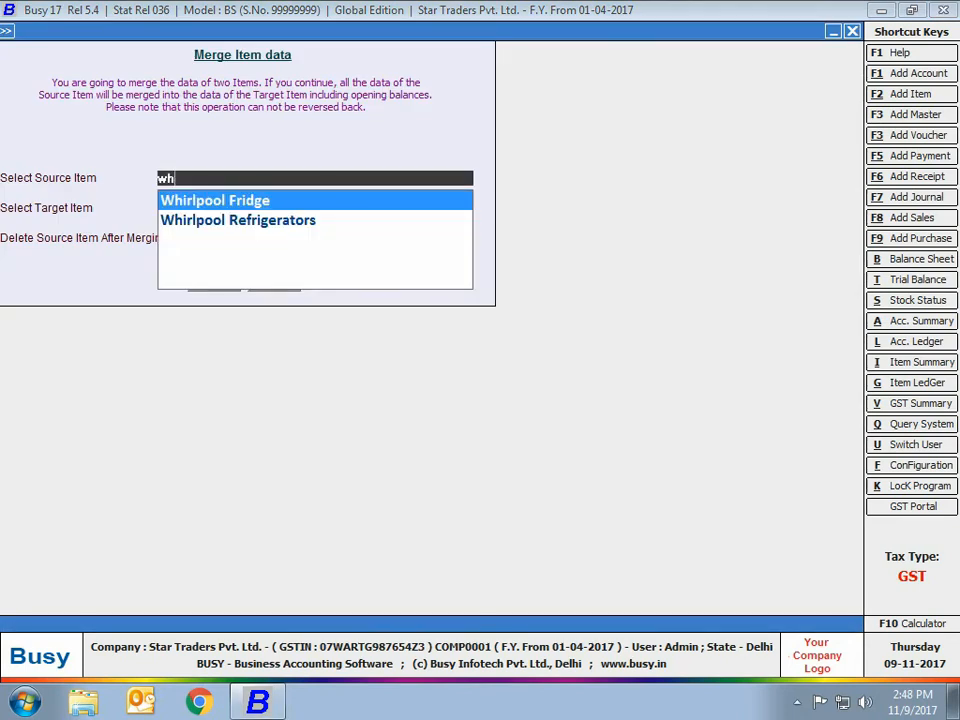
key("Return")
type("wh")
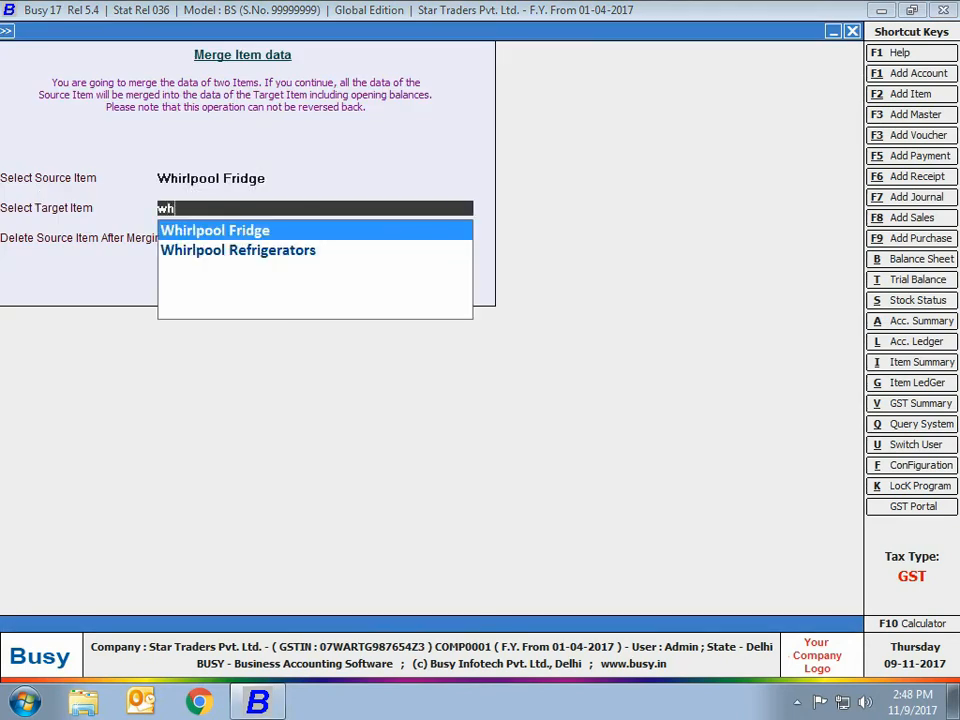
key("Down")
key("Return")
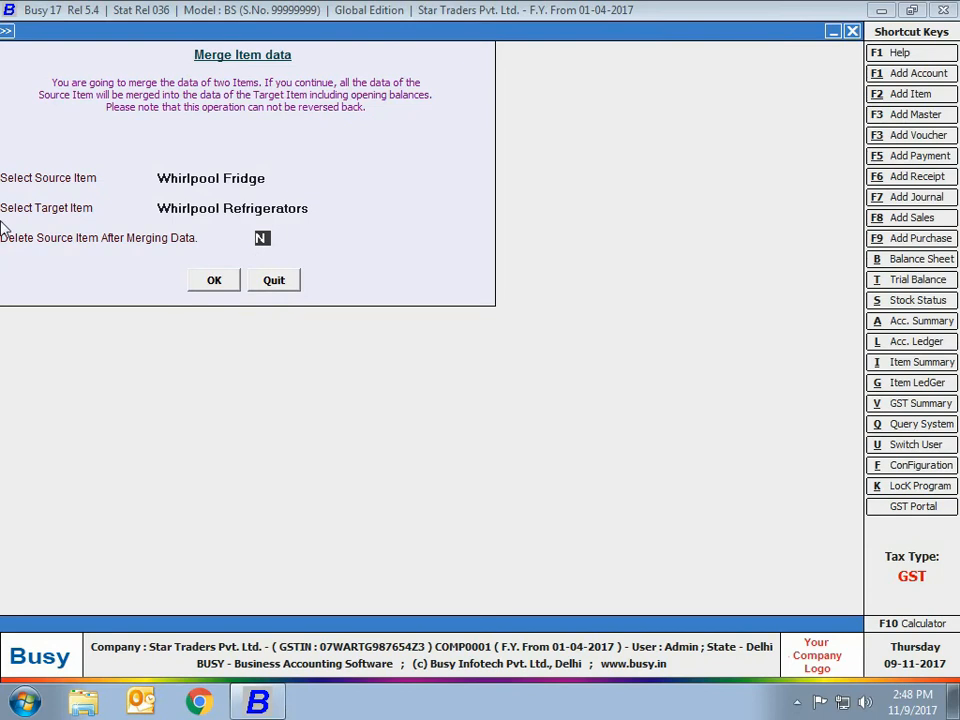
left_click(284, 284)
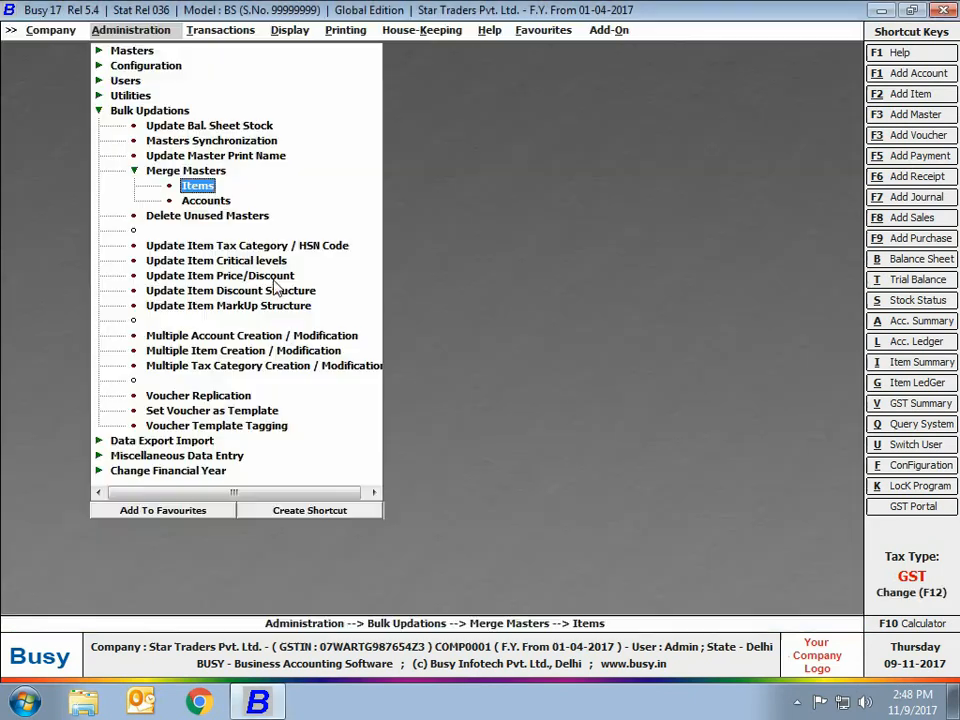
key("Escape")
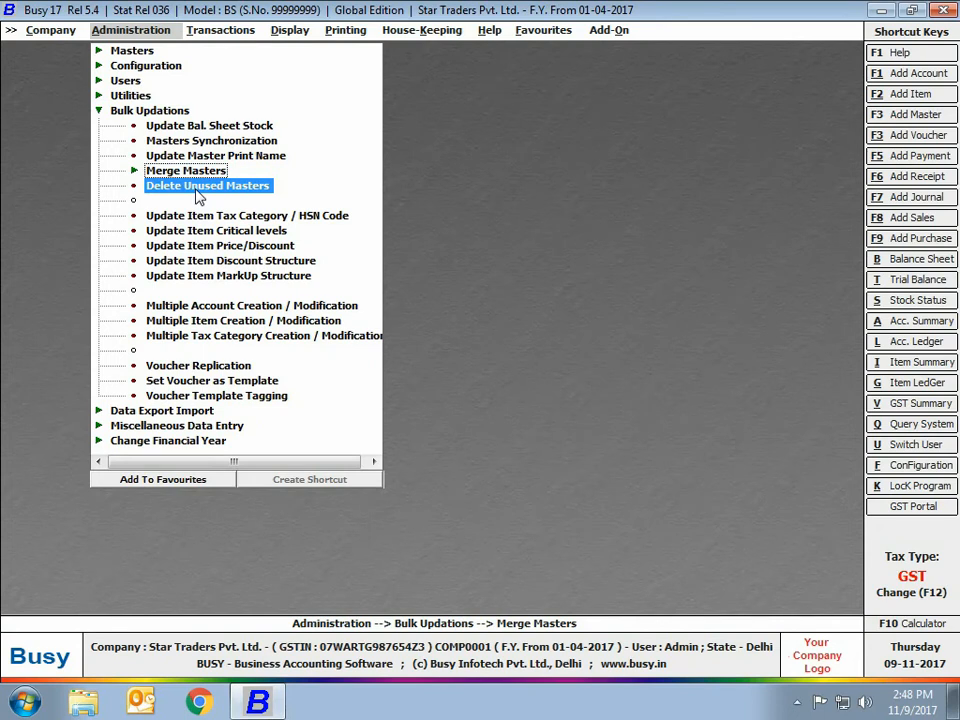
View the batch deletion options for unused masters and quit without deleting anything.
left_click(198, 188)
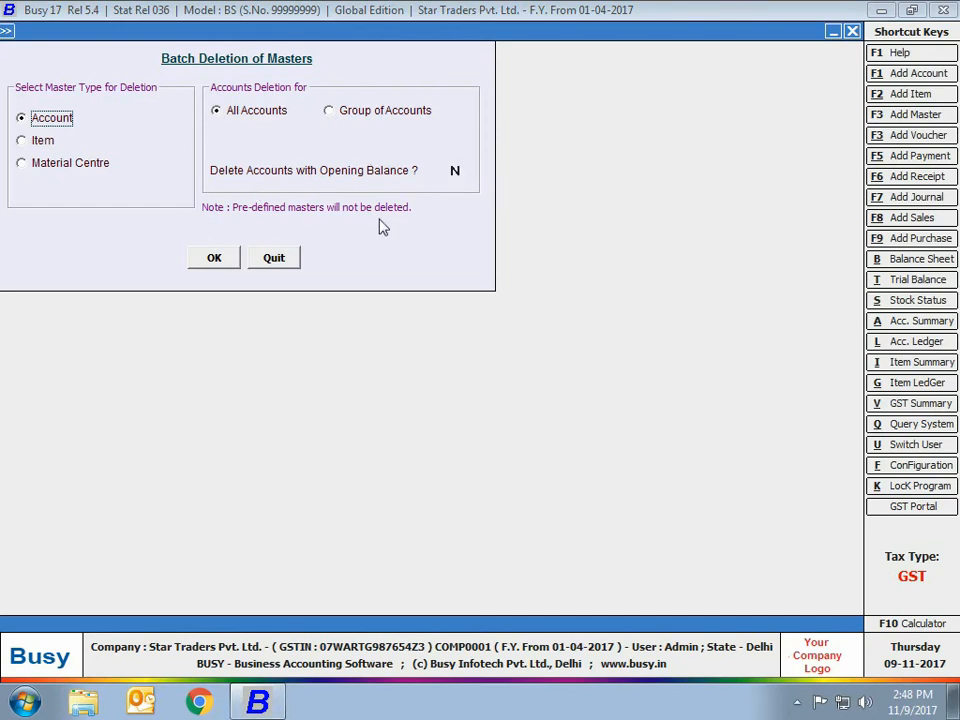
left_click(284, 262)
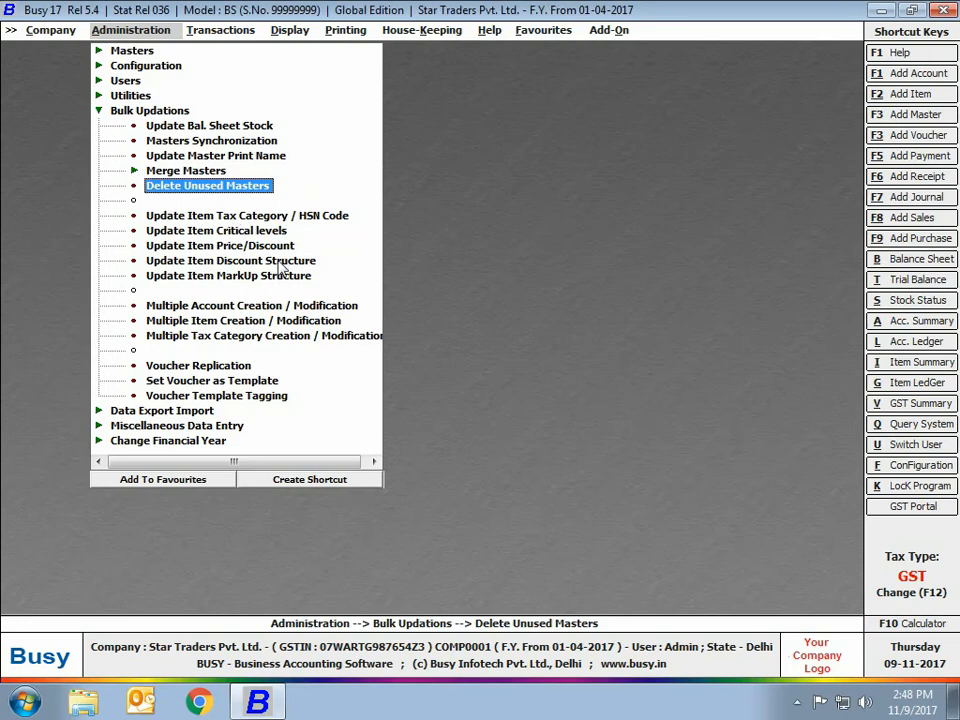
Fill in an HSN code update to 8924800 for the Refrigerators item group, and quit without saving.
left_click(233, 221)
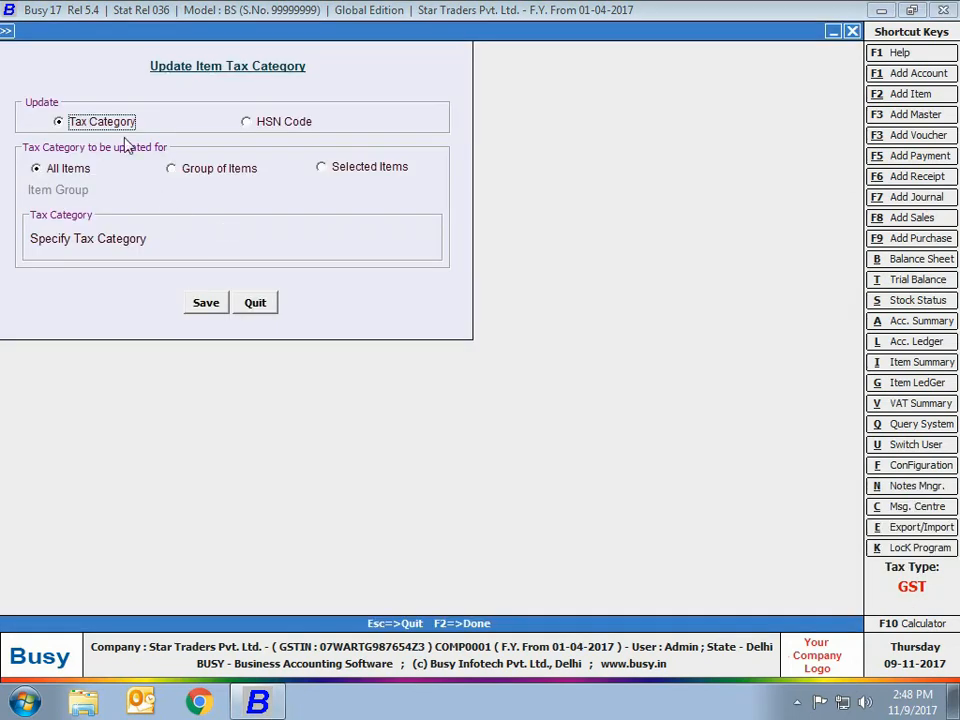
left_click(257, 121)
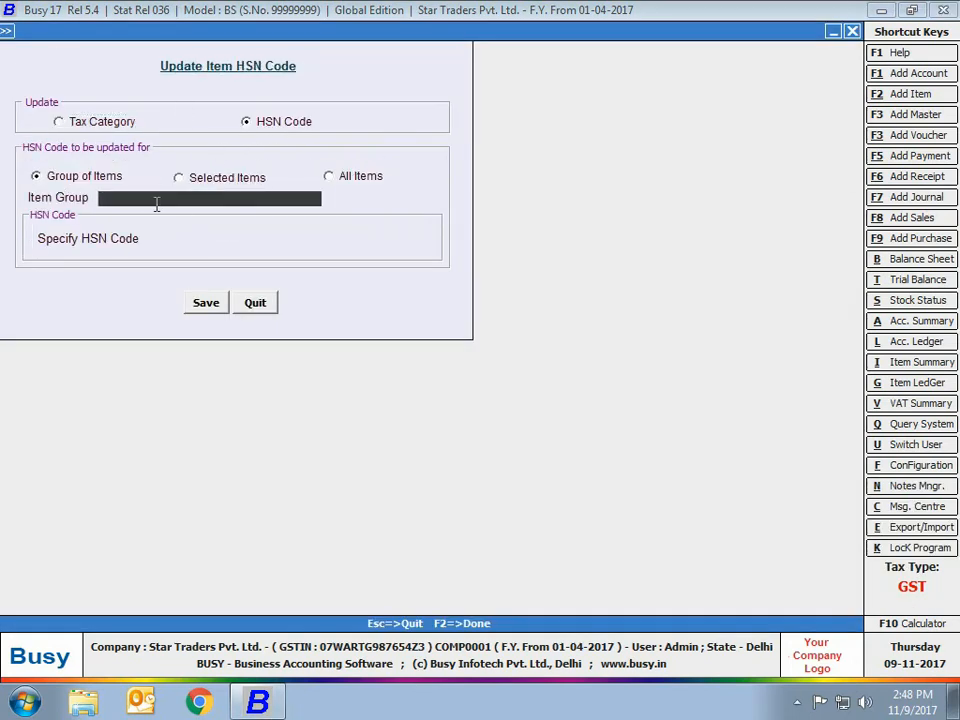
type("R")
key("Return")
type("89")
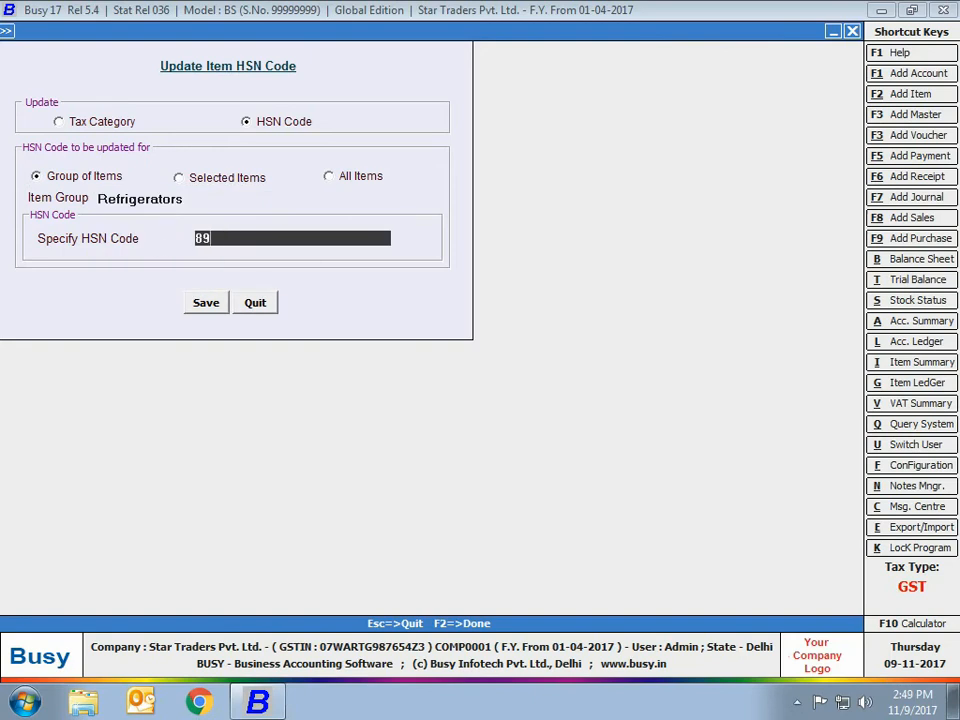
type("24800")
left_click(258, 305)
key("Down")
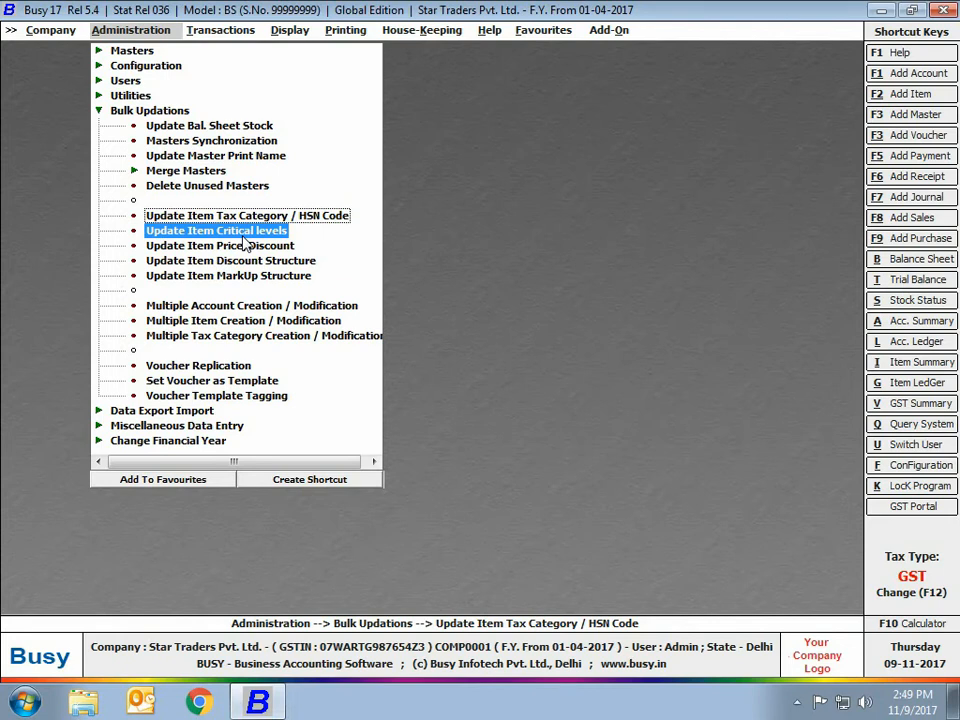
Examine the options for updating item critical levels and quit without saving.
left_click(241, 233)
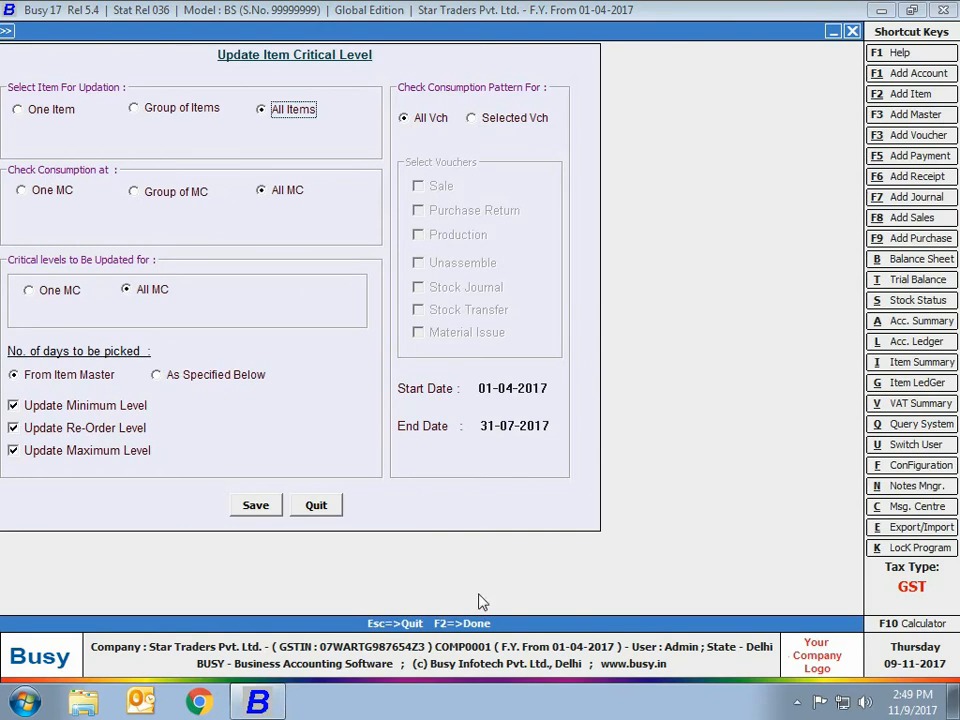
left_click(337, 507)
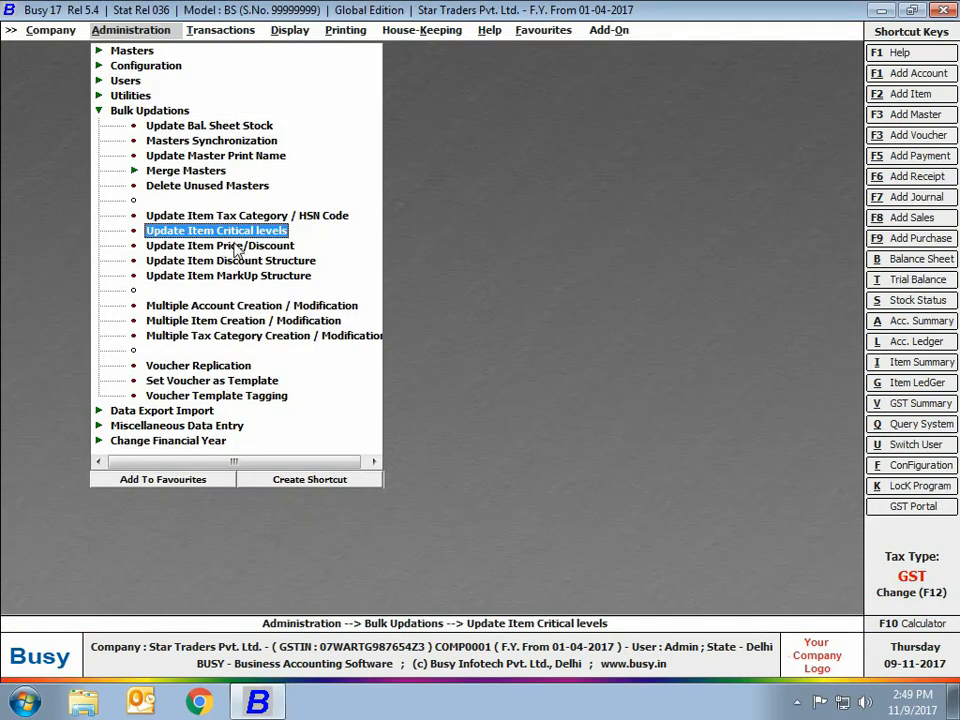
Set up a price update for all items that adds 10 percent to Sales Price with respect to Purc. Price.
left_click(235, 246)
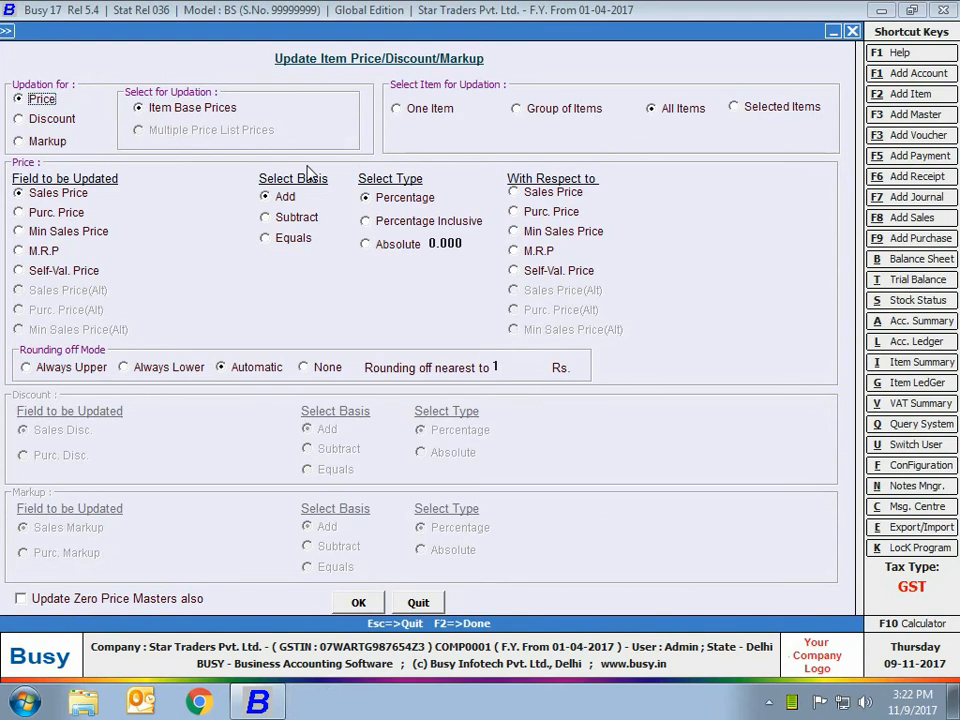
left_click(50, 119)
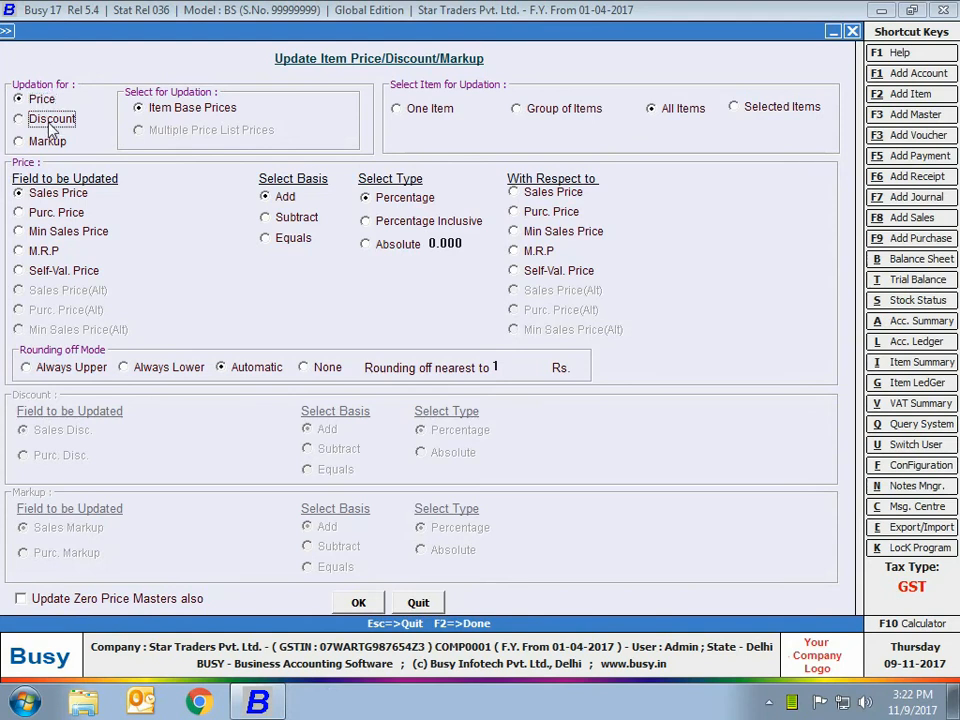
left_click(46, 143)
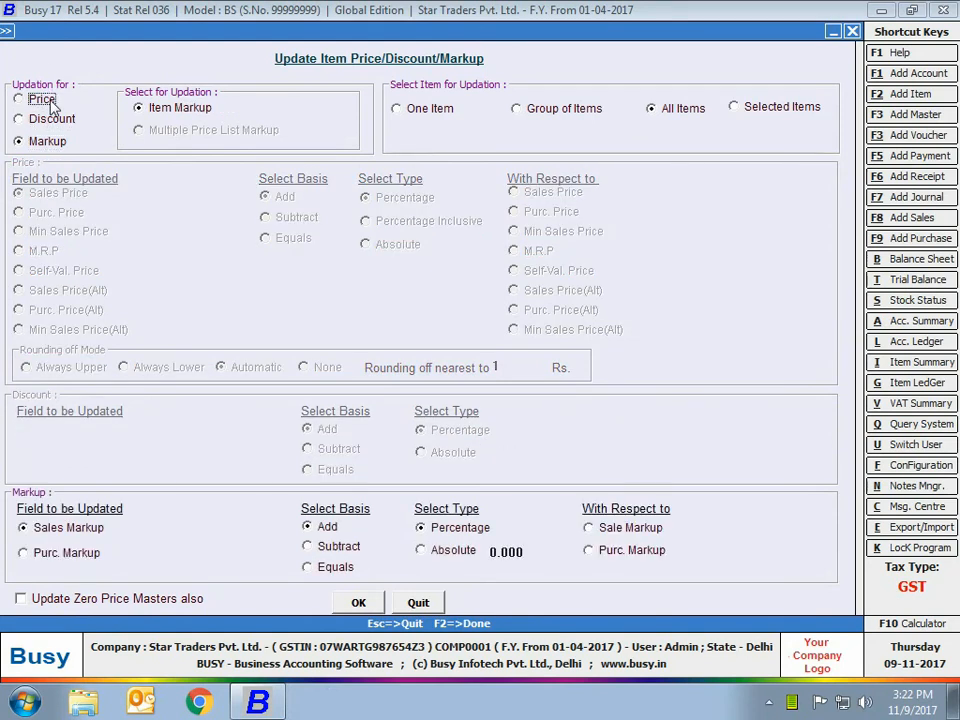
left_click(42, 99)
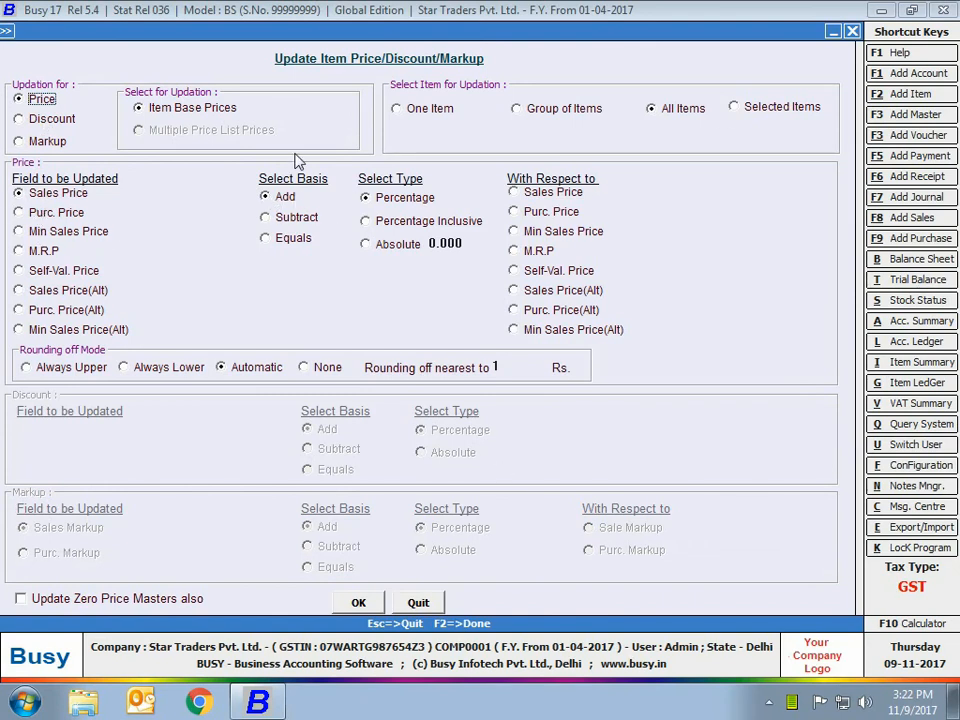
left_click(470, 243)
type("10")
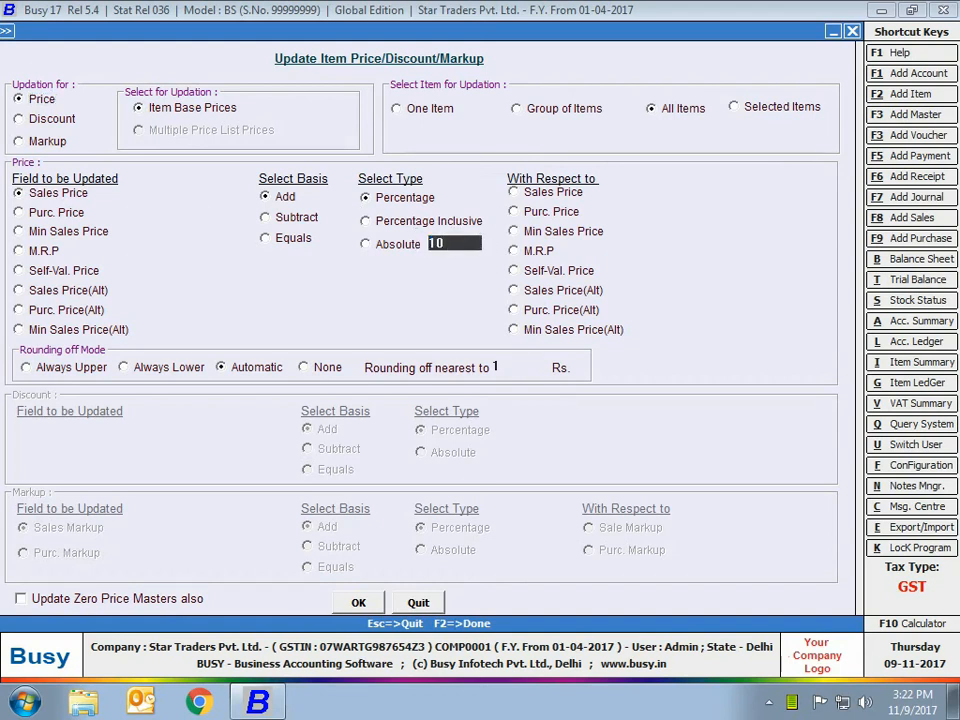
left_click(548, 213)
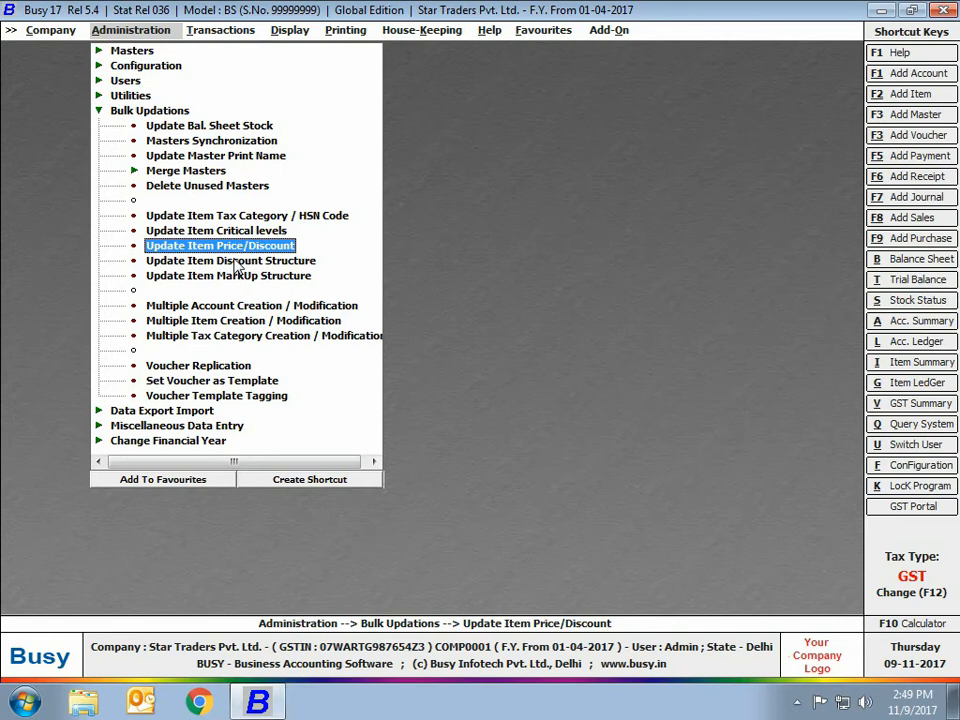
View the options for updating the item discount structure and quit without saving.
left_click(236, 262)
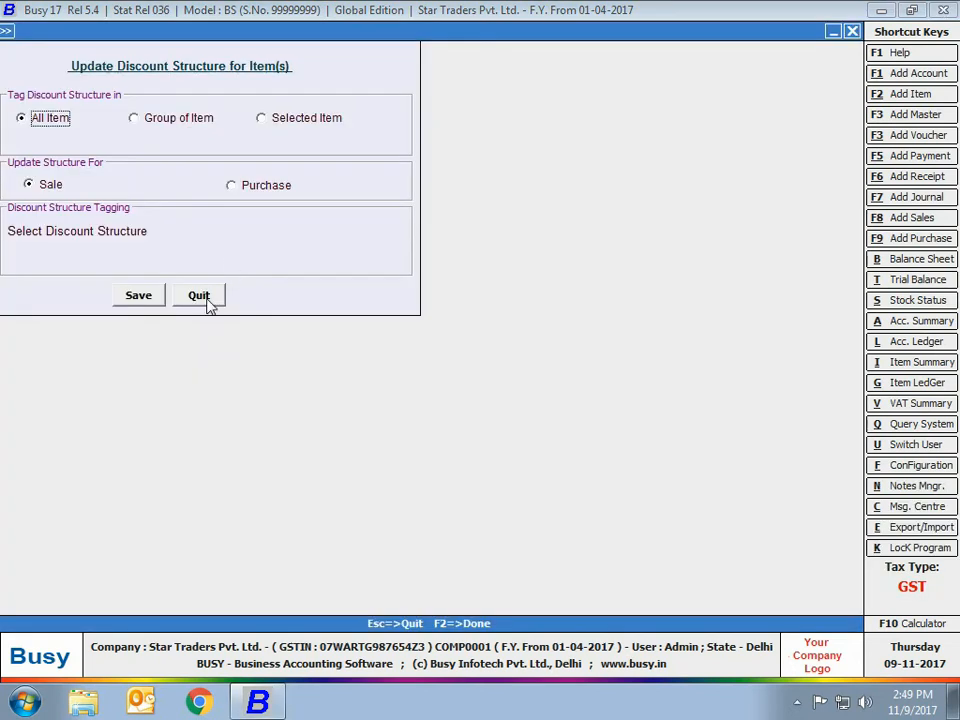
left_click(205, 297)
left_click(535, 391)
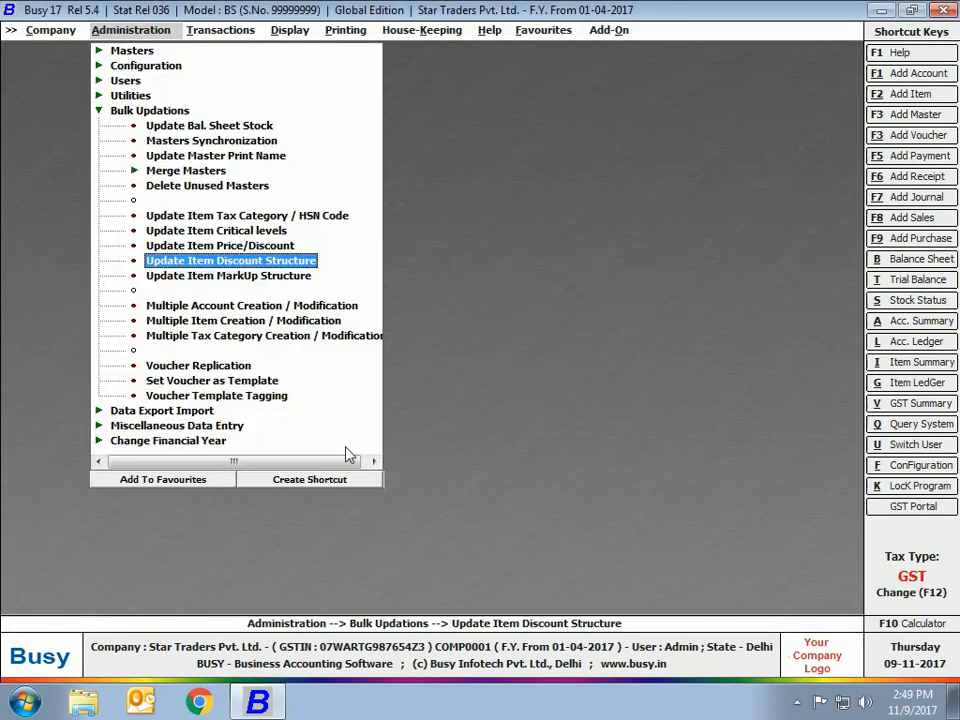
View the options for updating the item markup structure and quit without saving.
left_click(228, 280)
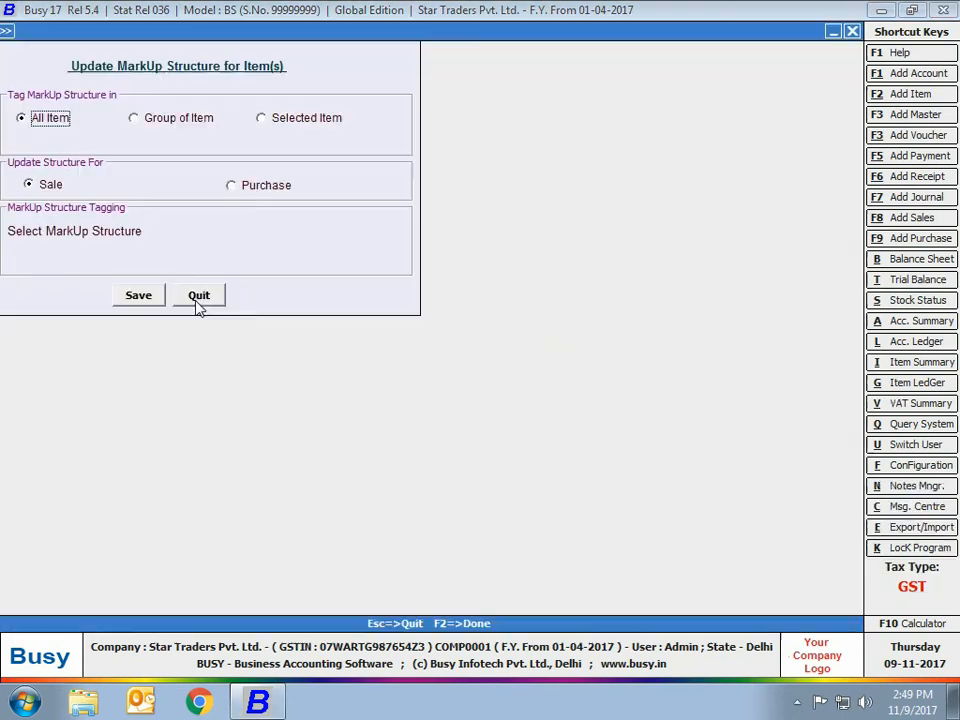
key("Escape")
left_click(512, 393)
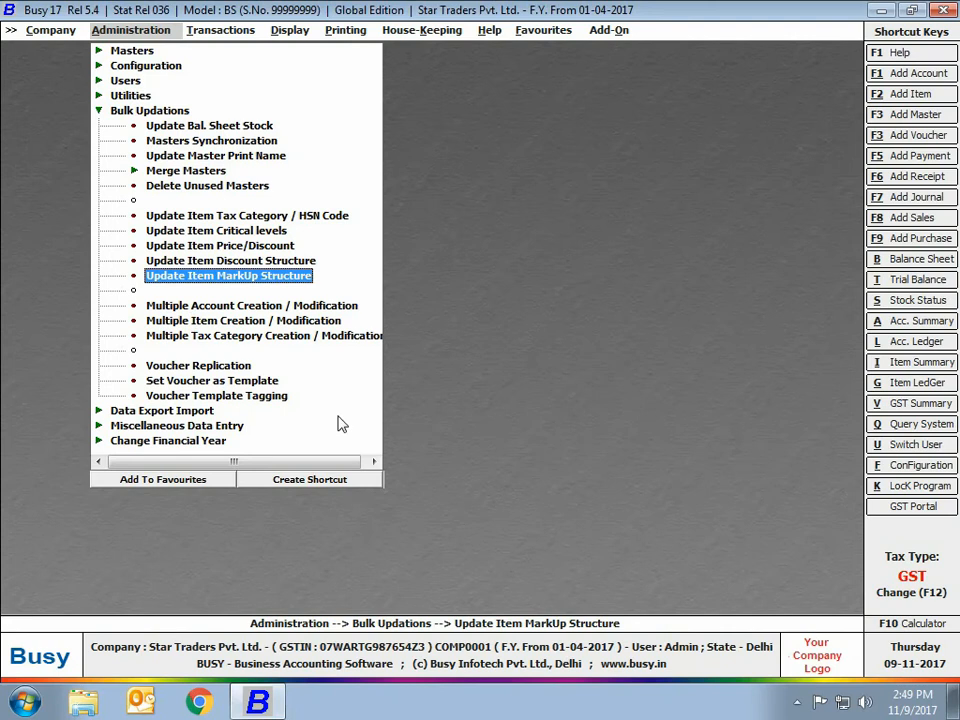
Set Multiple Account Master Creation / Modification to modify existing masters, using Alias as the key field.
double_click(189, 310)
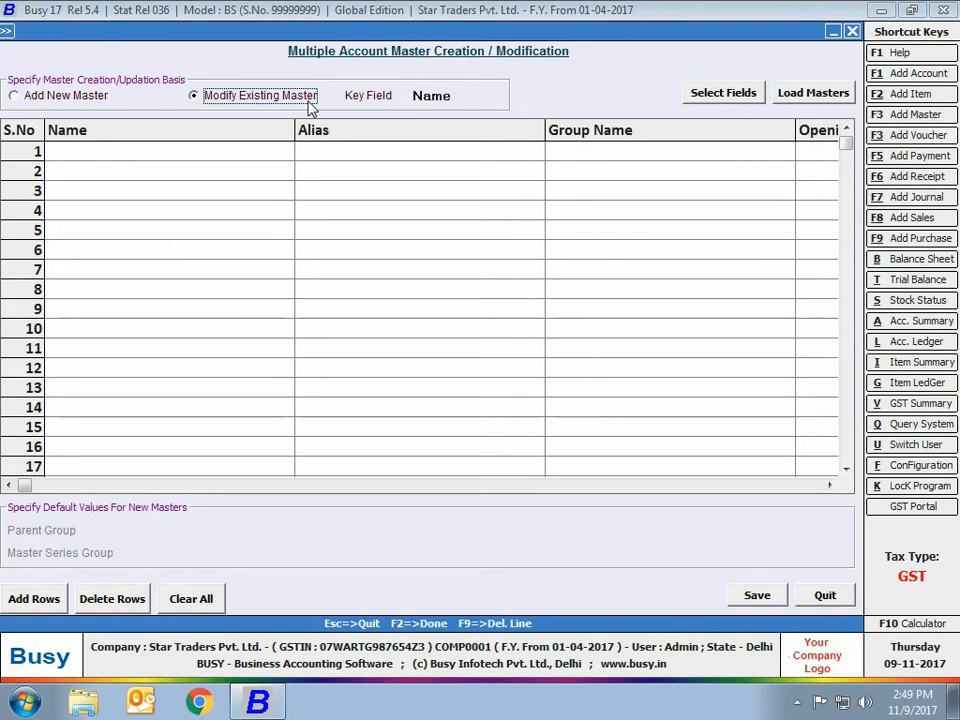
left_click(70, 102)
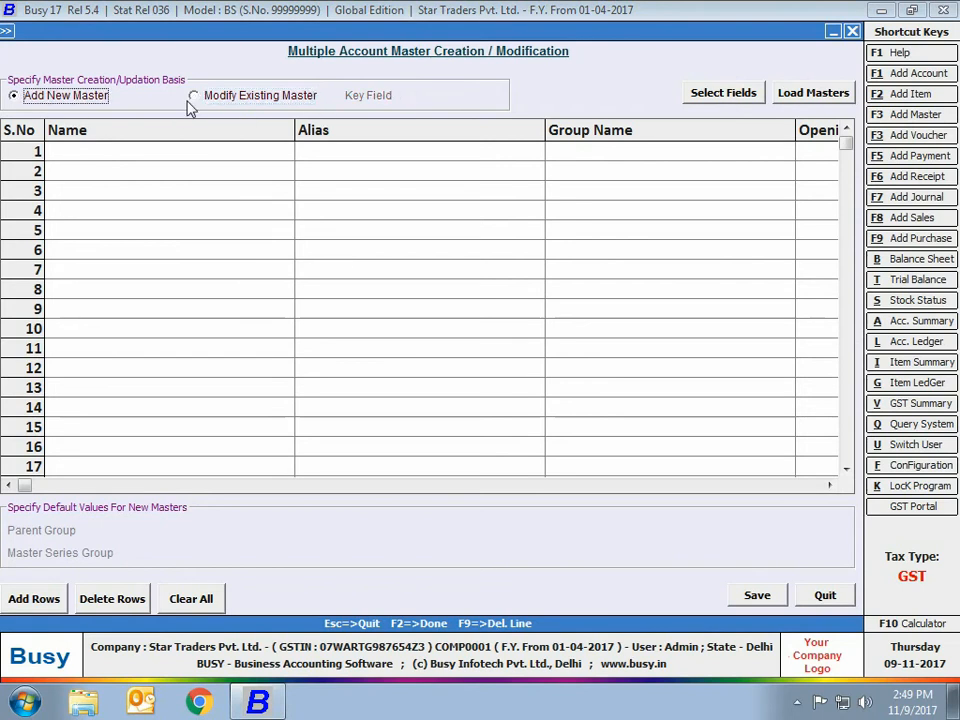
left_click(266, 100)
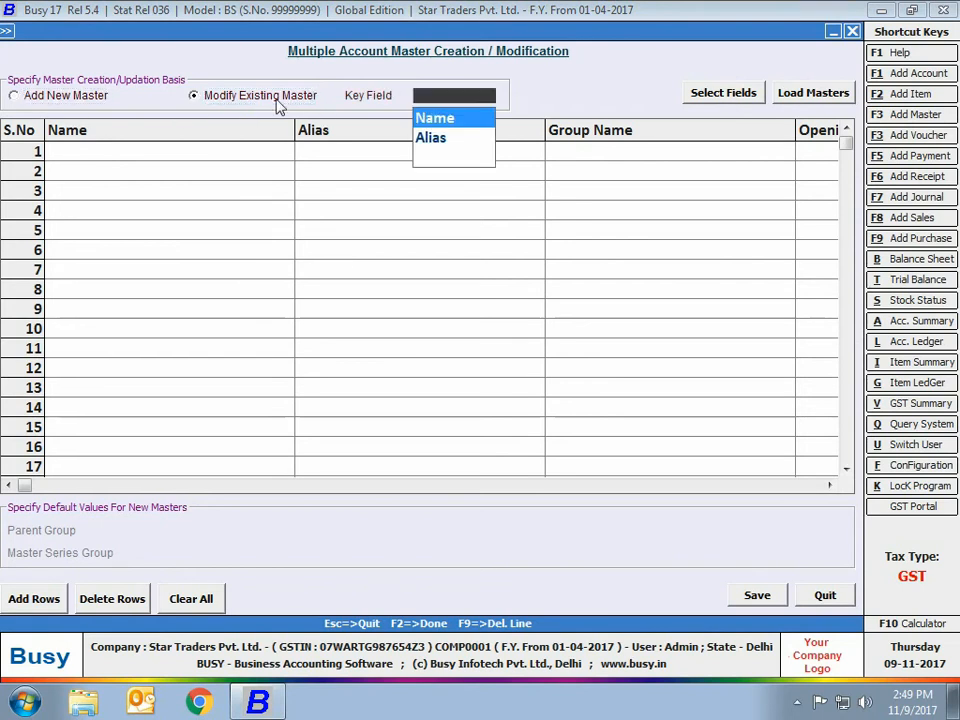
left_click(445, 139)
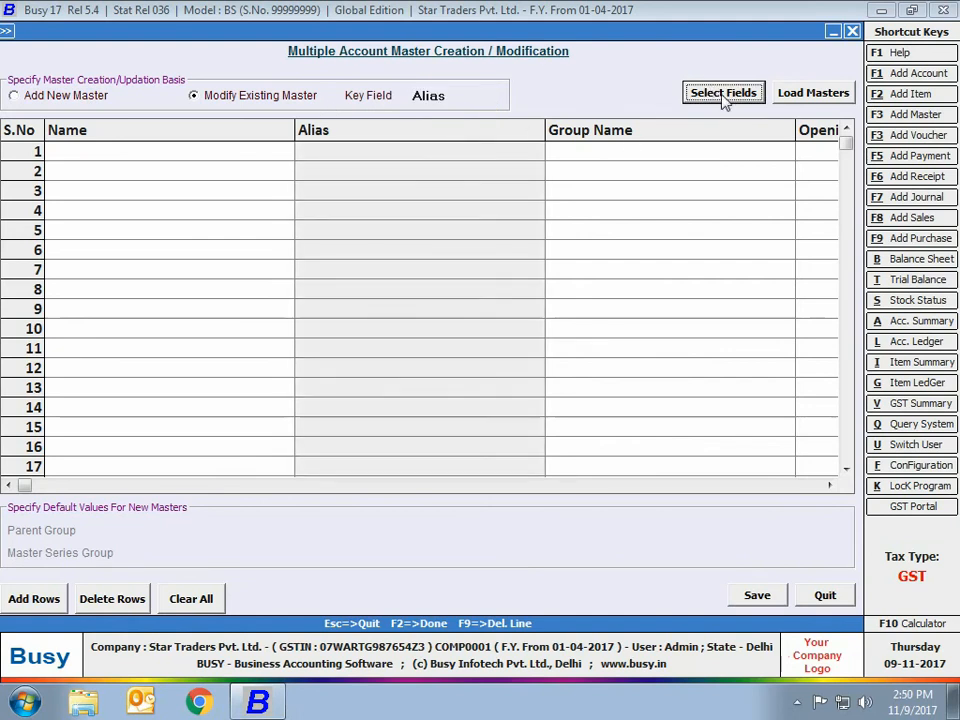
Load all accounts of the Sundry Debtors group into the modification grid.
left_click(783, 94)
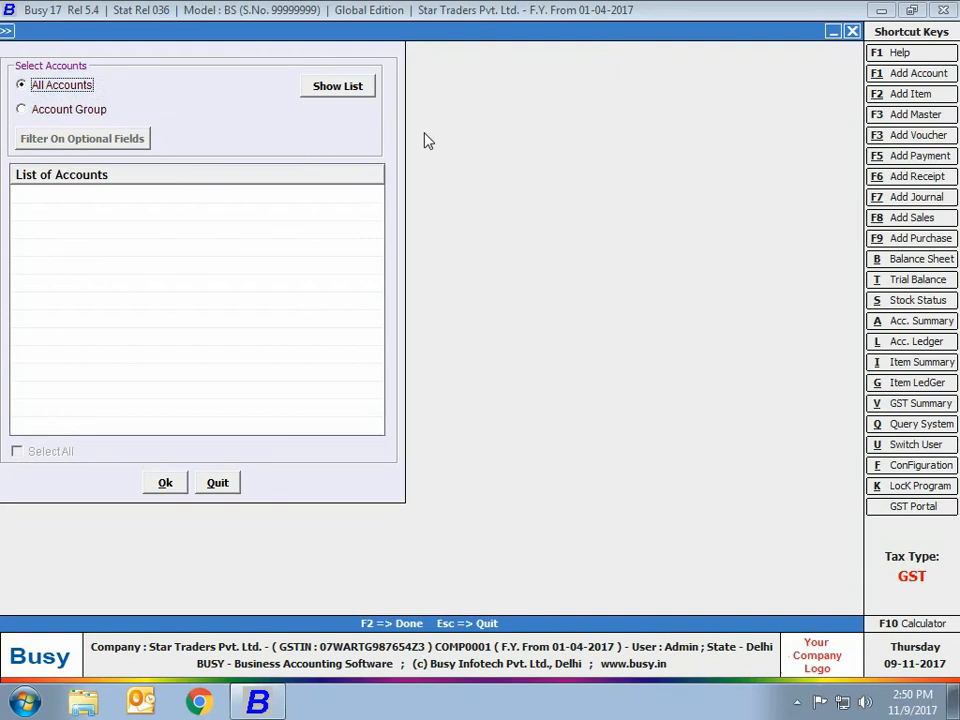
left_click(100, 110)
type("sun")
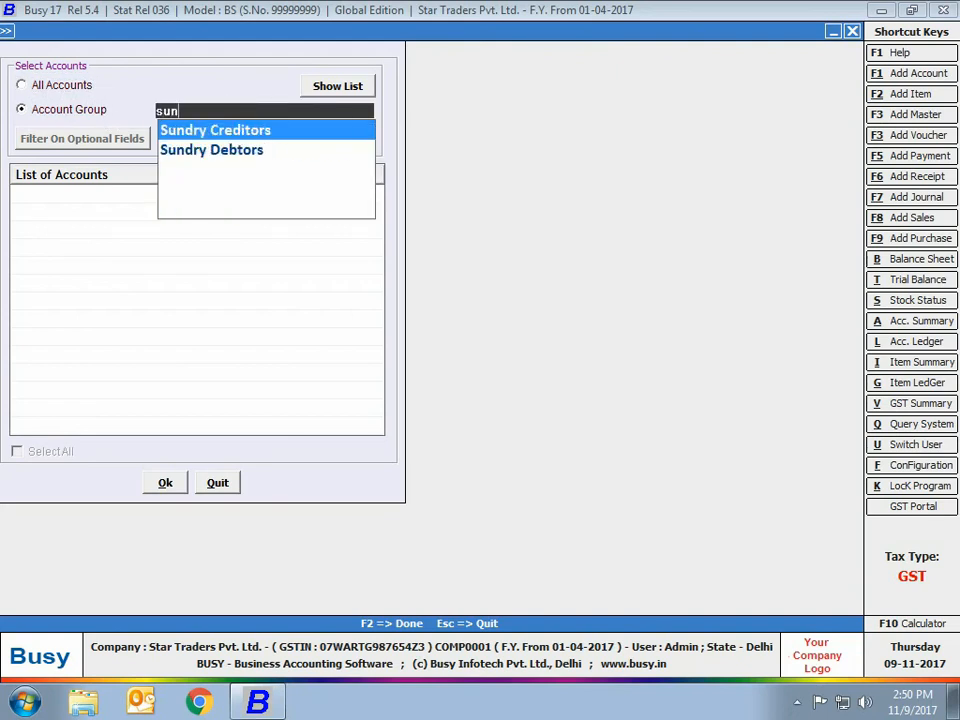
key("Down")
key("Return")
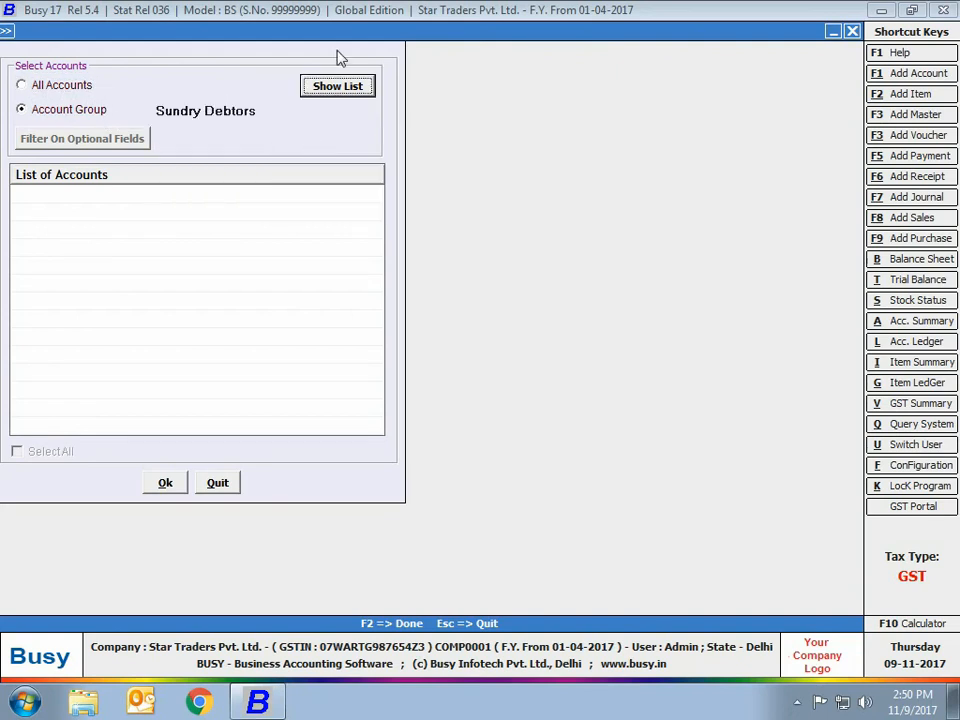
left_click(330, 88)
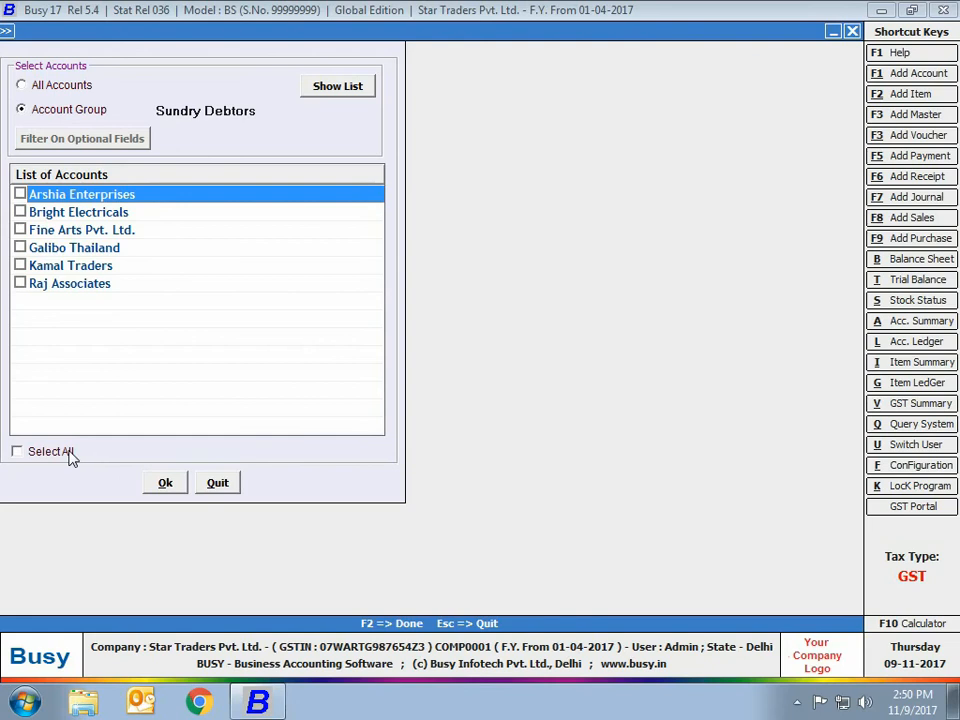
left_click(68, 452)
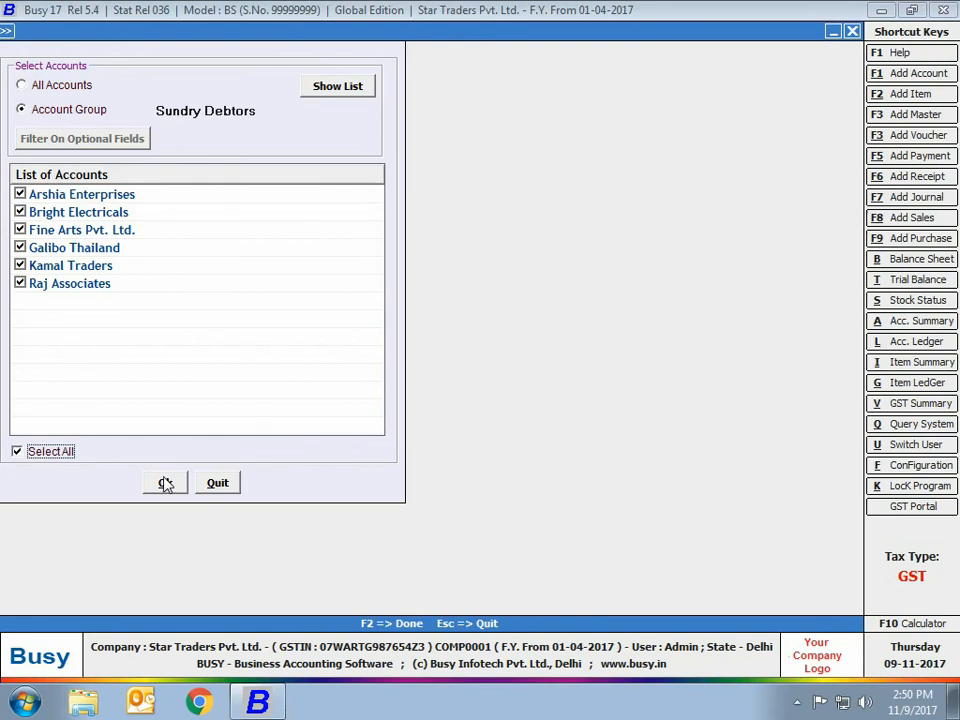
left_click(165, 484)
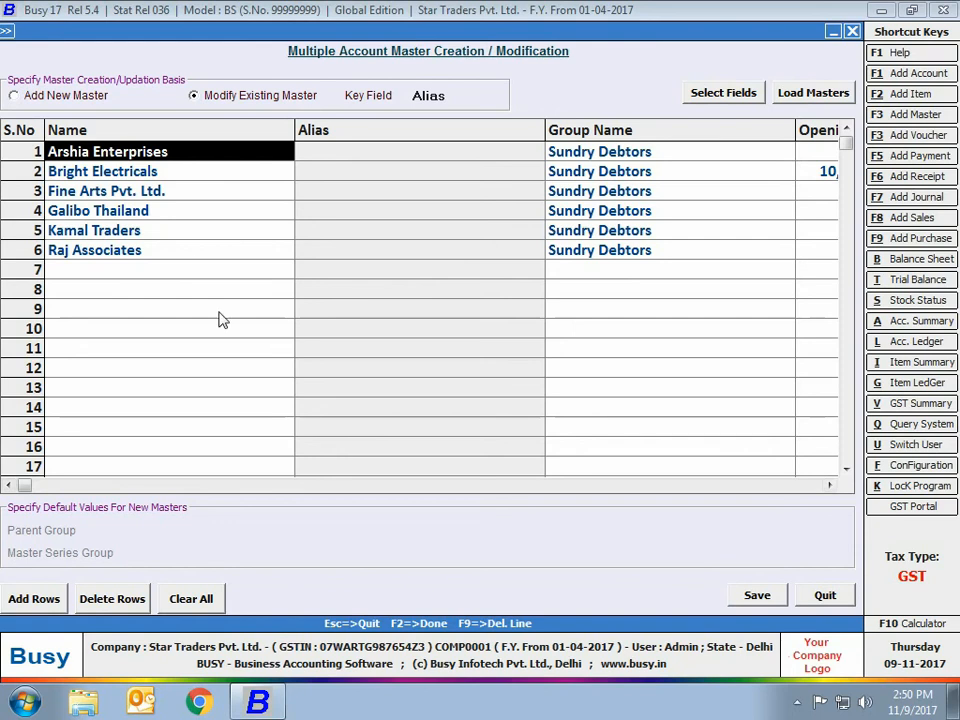
Enter a mobile number for Fine Arts Pvt. Ltd. and quit the account modification without saving.
left_click(189, 225)
left_click(160, 190)
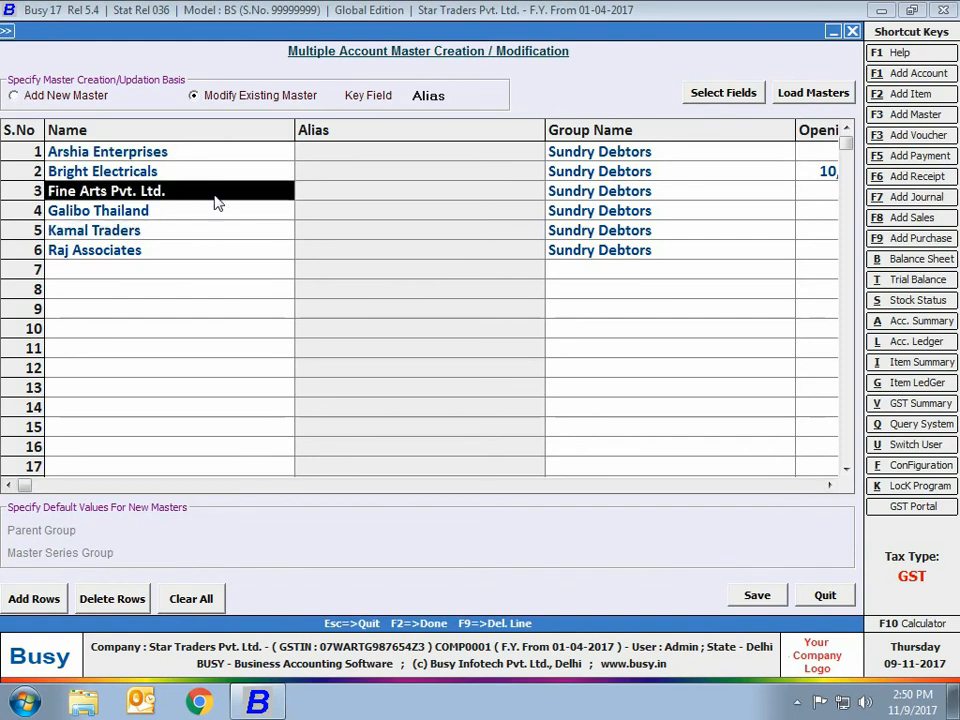
left_click_drag(165, 190, 592, 190)
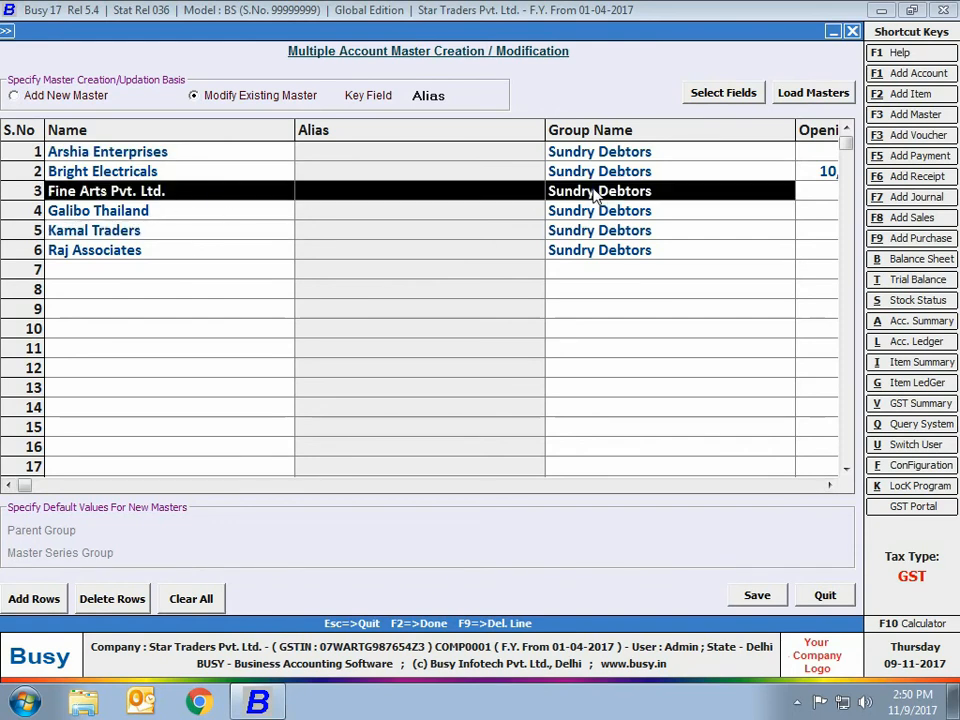
left_click(830, 485)
left_click(830, 485)
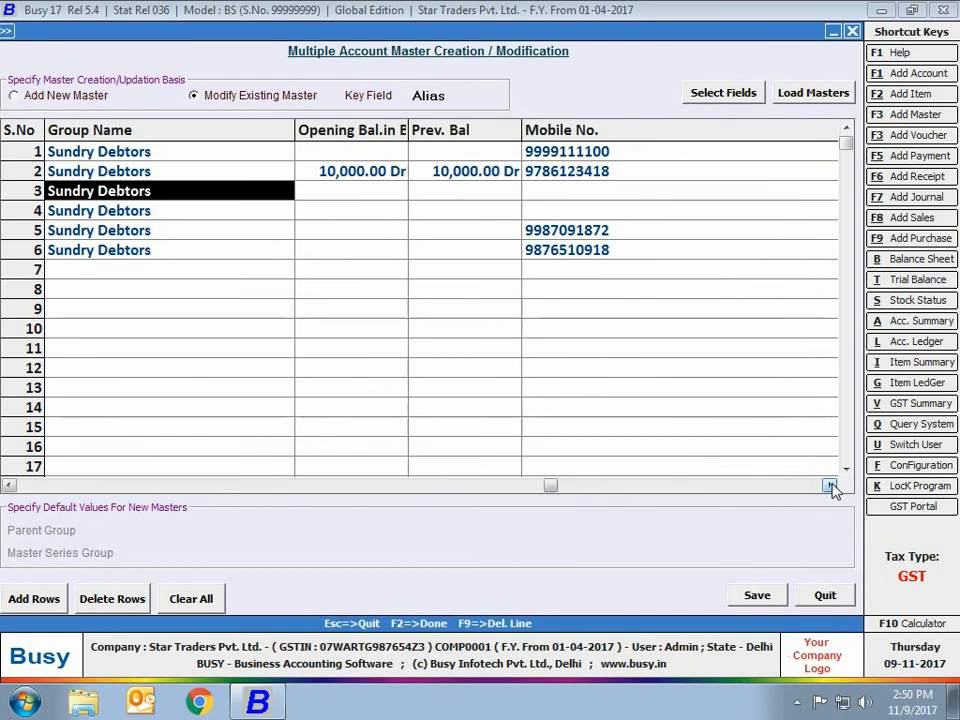
left_click(555, 198)
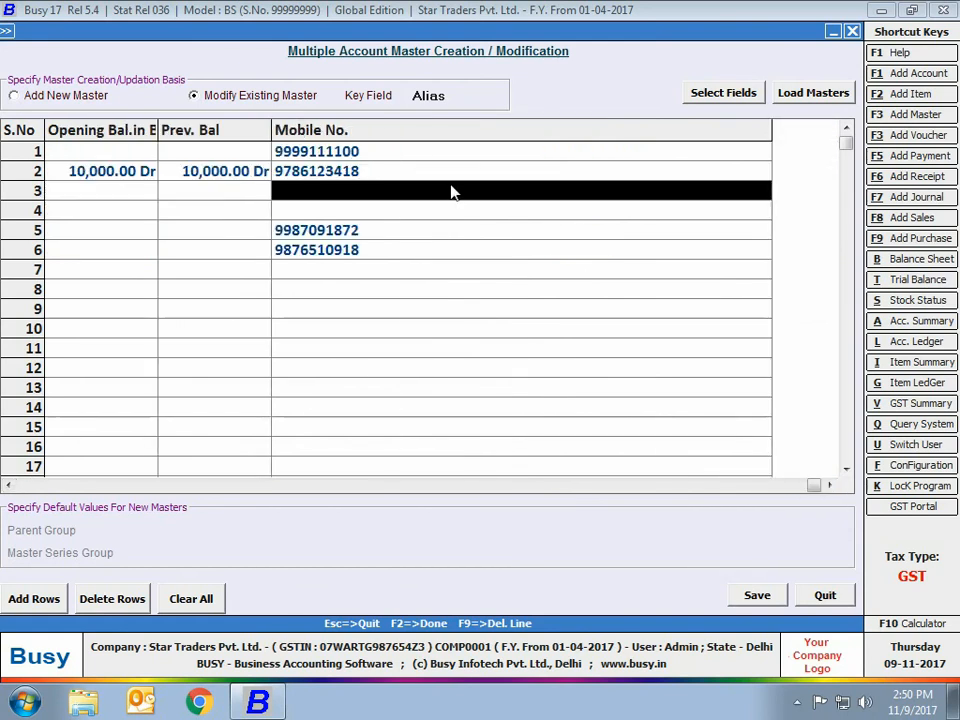
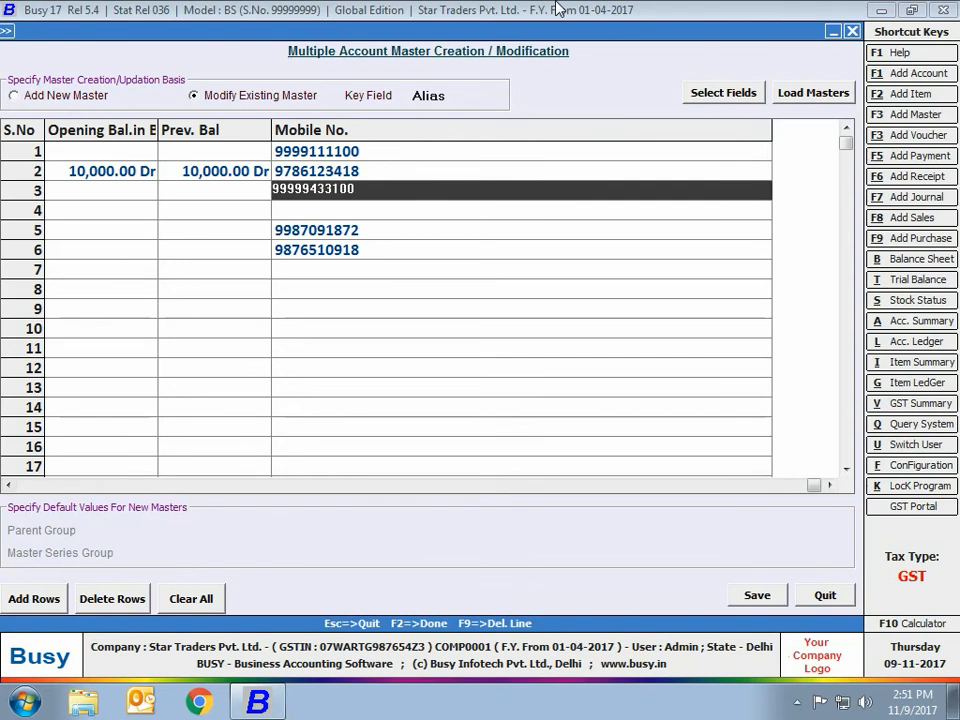
left_click(825, 598)
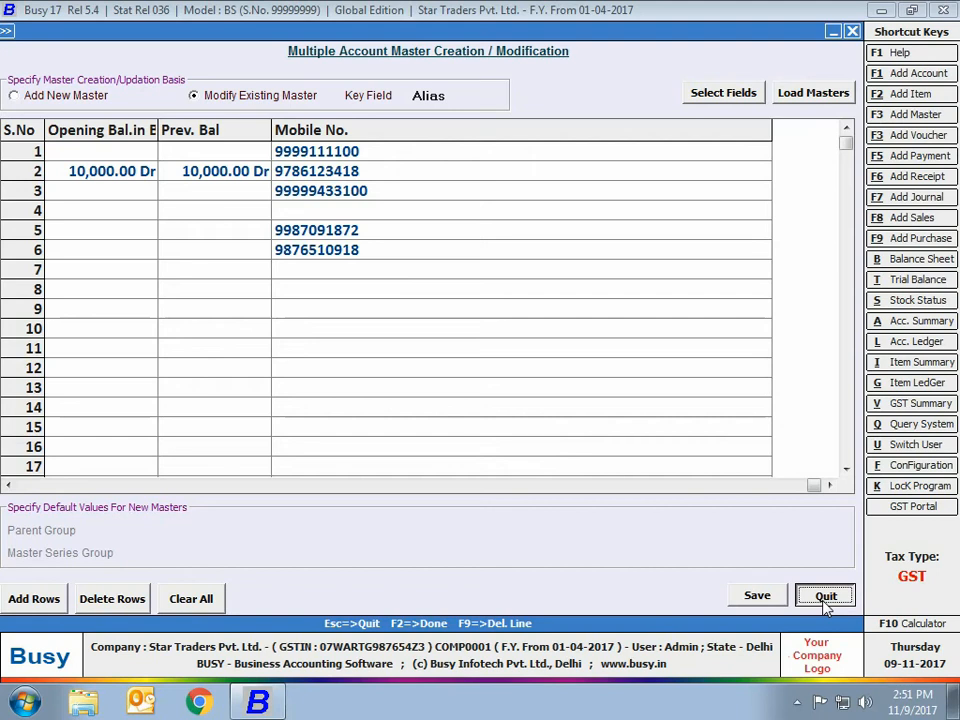
left_click(824, 600)
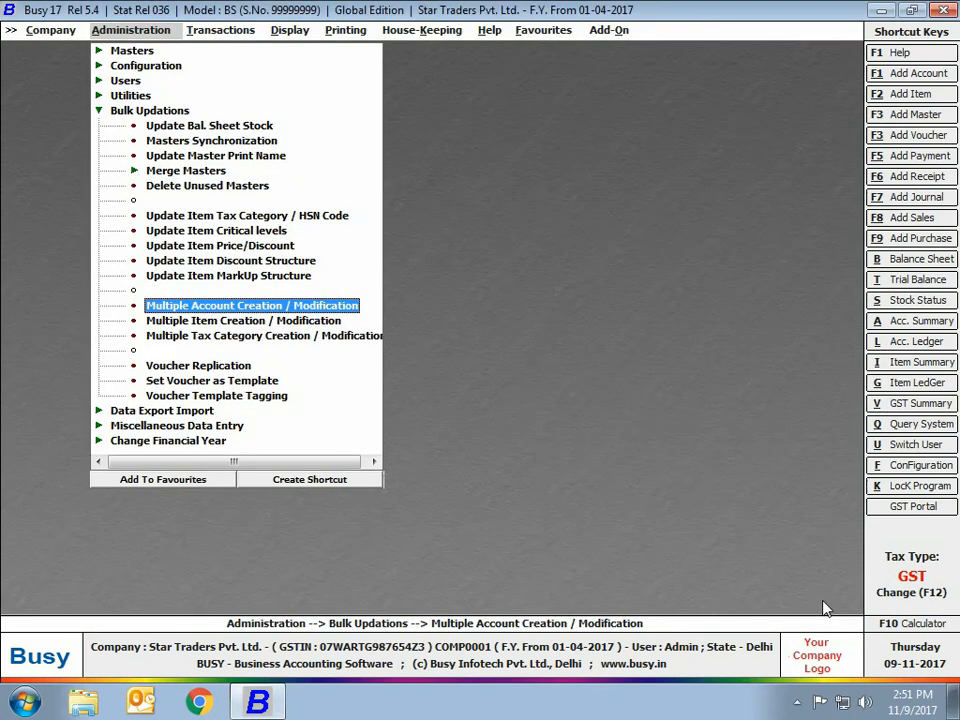
Set Multiple Item Master Creation / Modification to modify existing masters by Name and load all items.
left_click(220, 322)
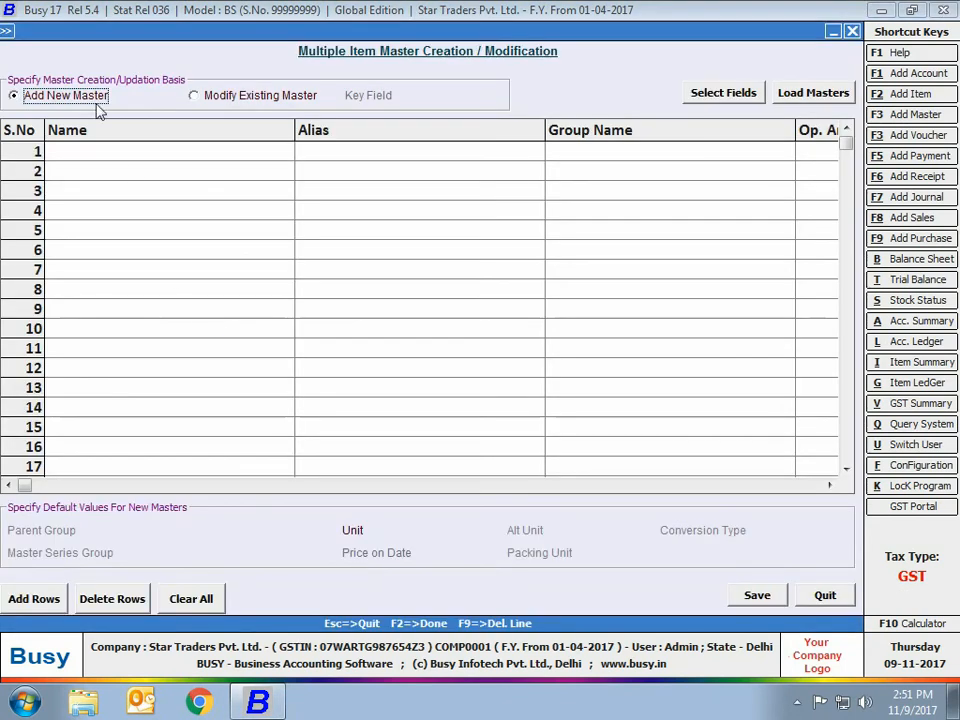
left_click(199, 100)
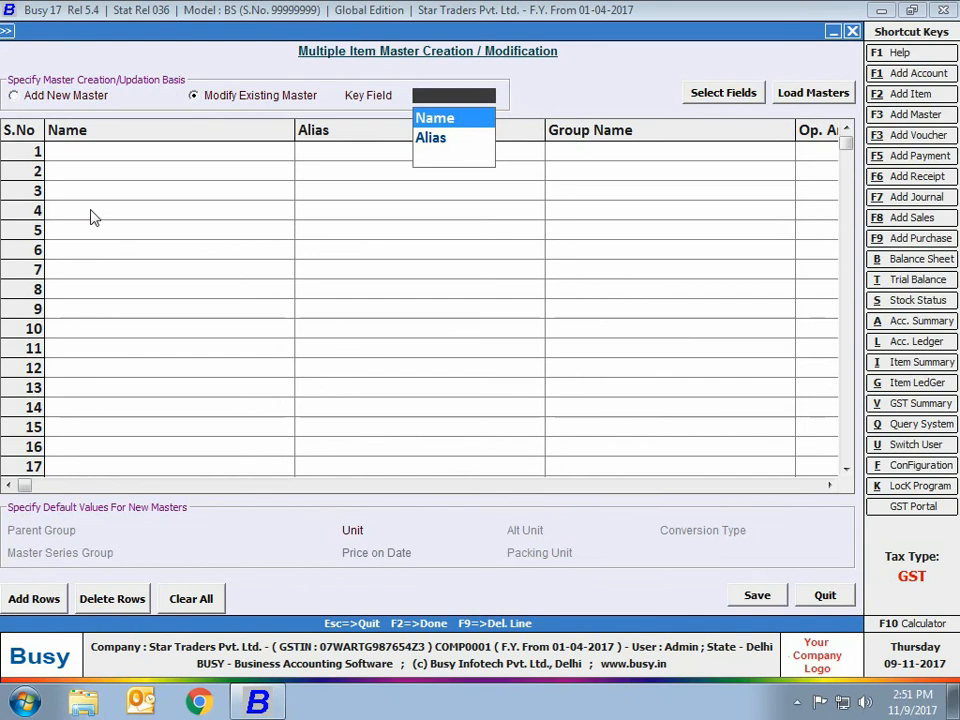
left_click(433, 121)
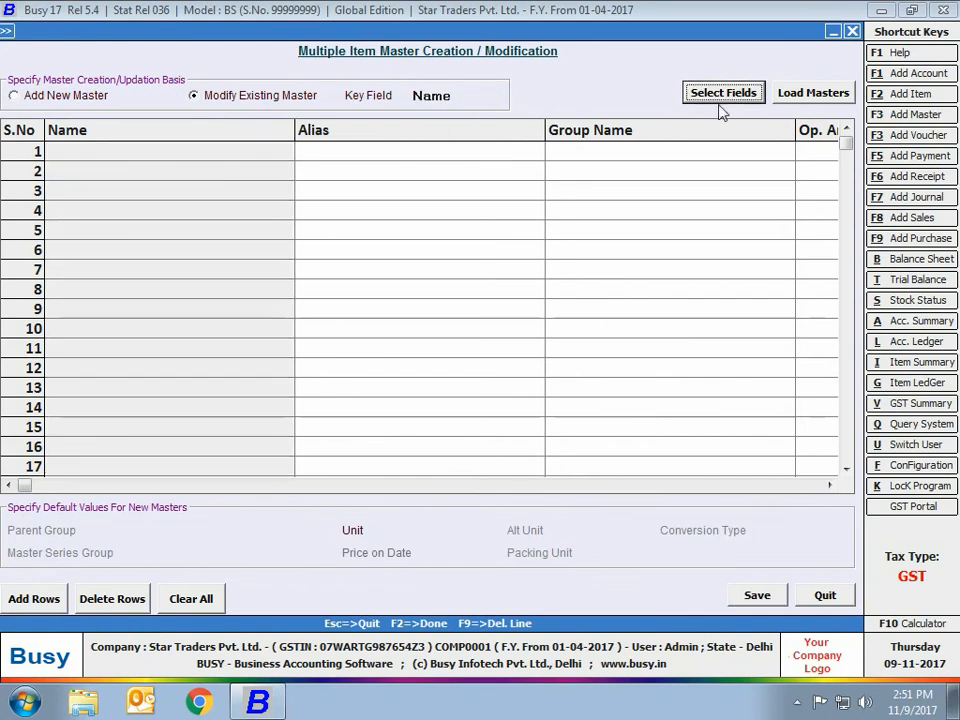
left_click(806, 100)
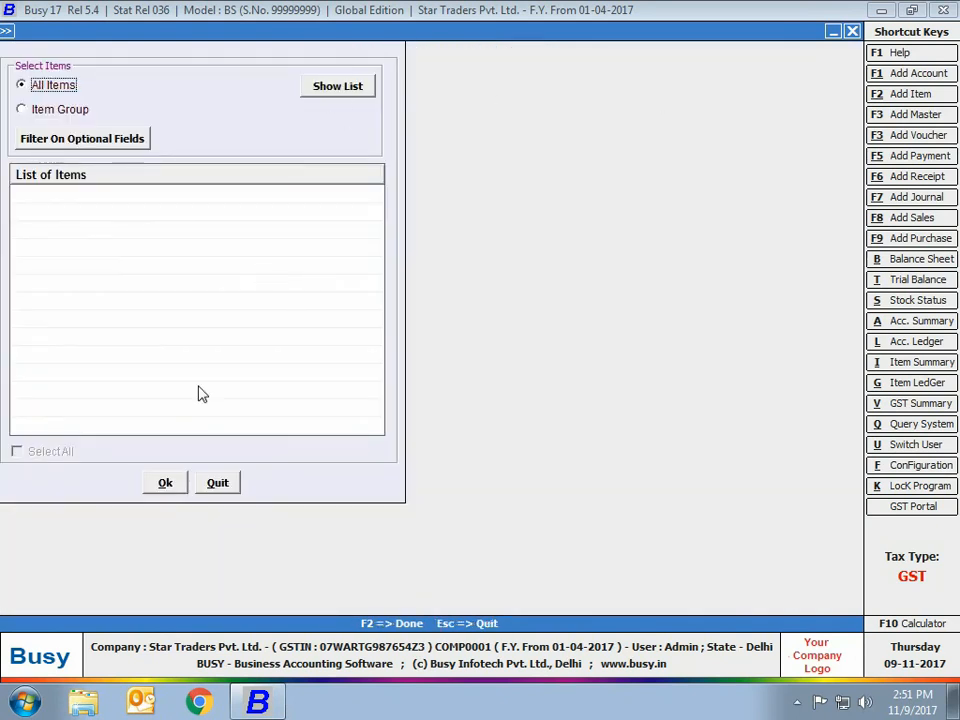
left_click(338, 87)
left_click(50, 451)
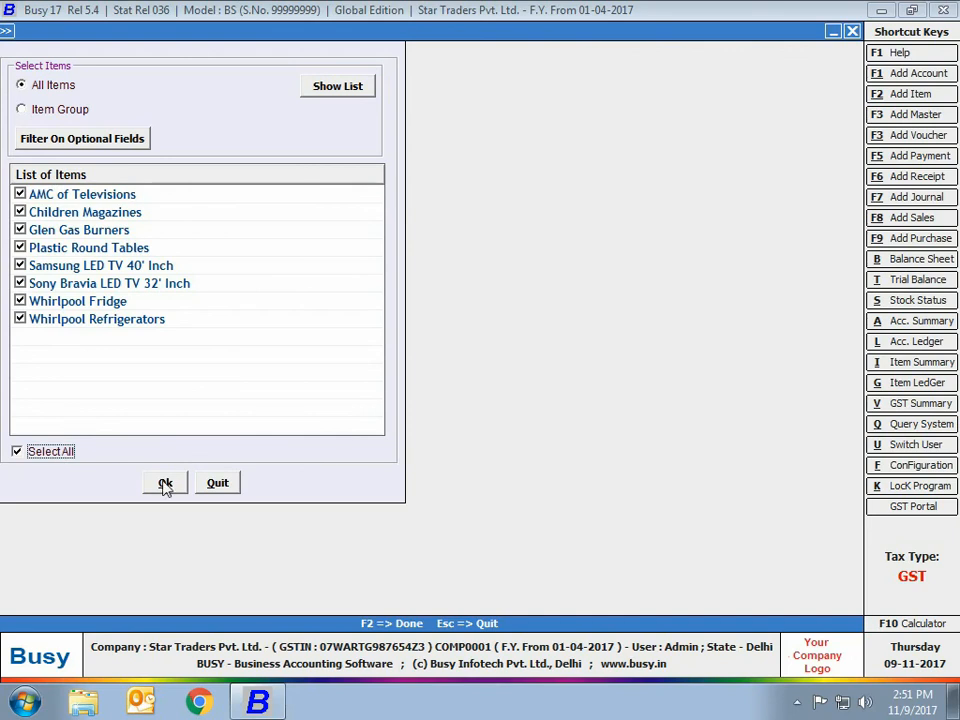
left_click(166, 485)
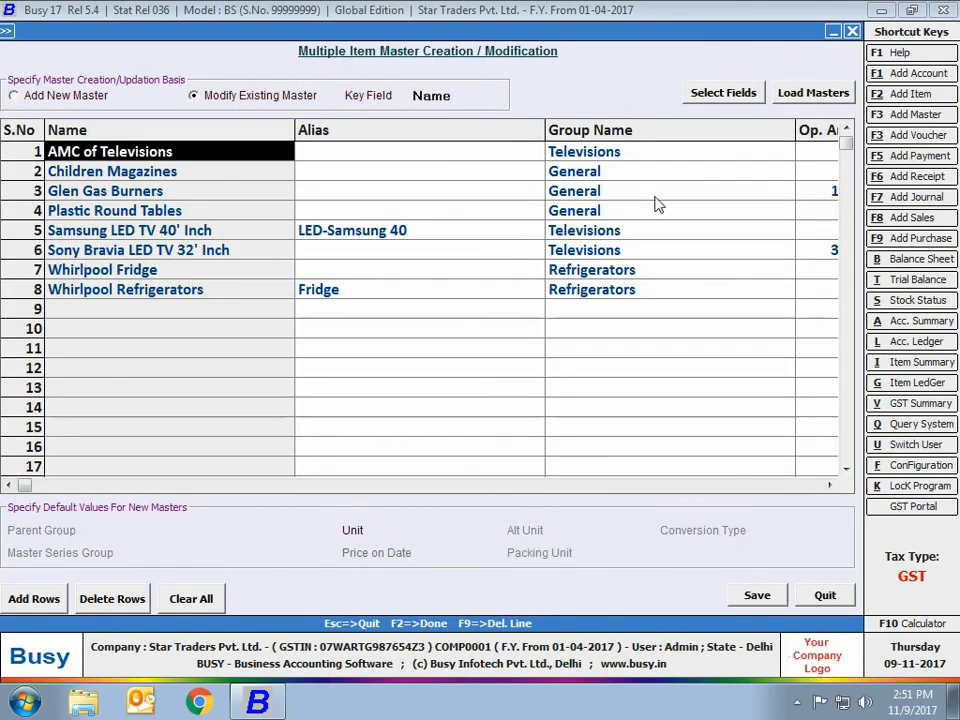
Switch to adding new item masters and enter LG LED 32' Inch in the Televisions group with zero opening amount and stock.
left_click(34, 99)
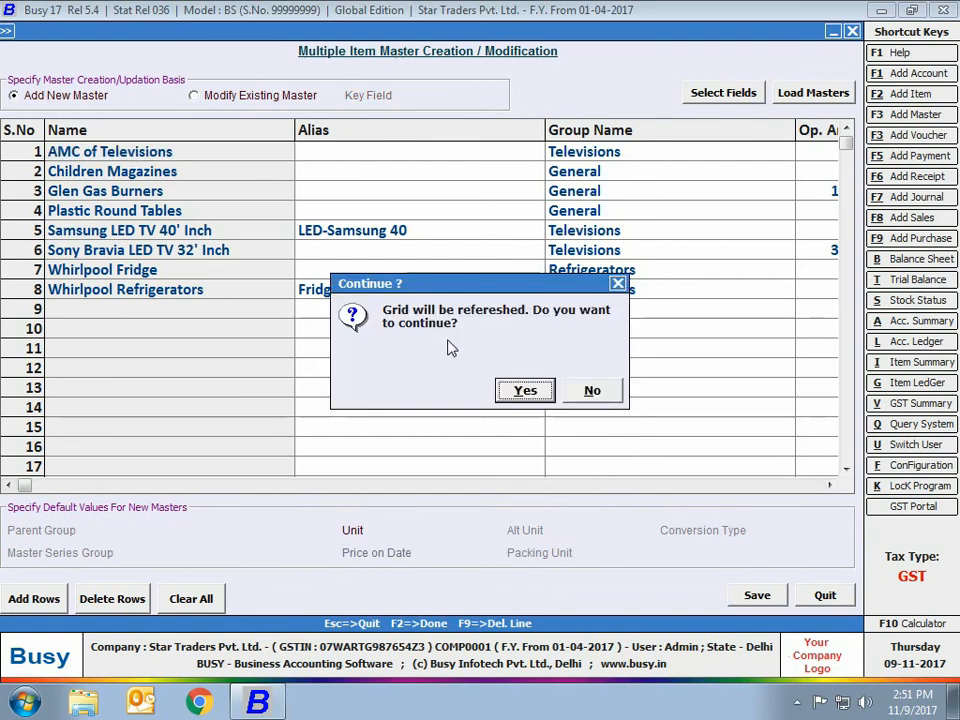
left_click(524, 390)
left_click(125, 158)
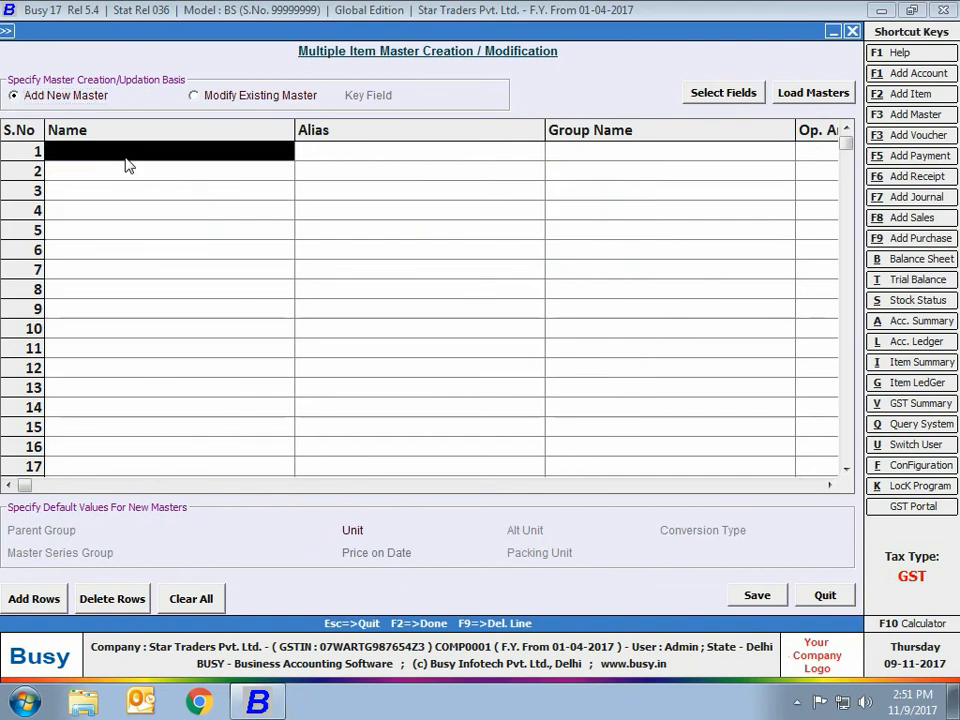
type("LG LED 32' Inch")
key("Return")
key("Return")
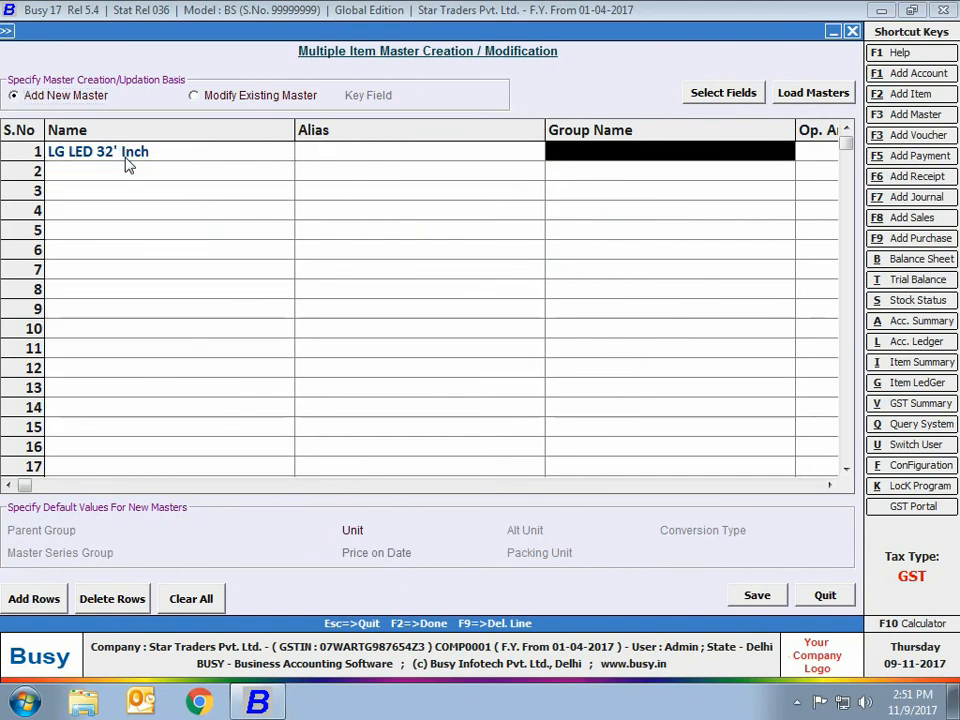
key("Return")
key("Return")
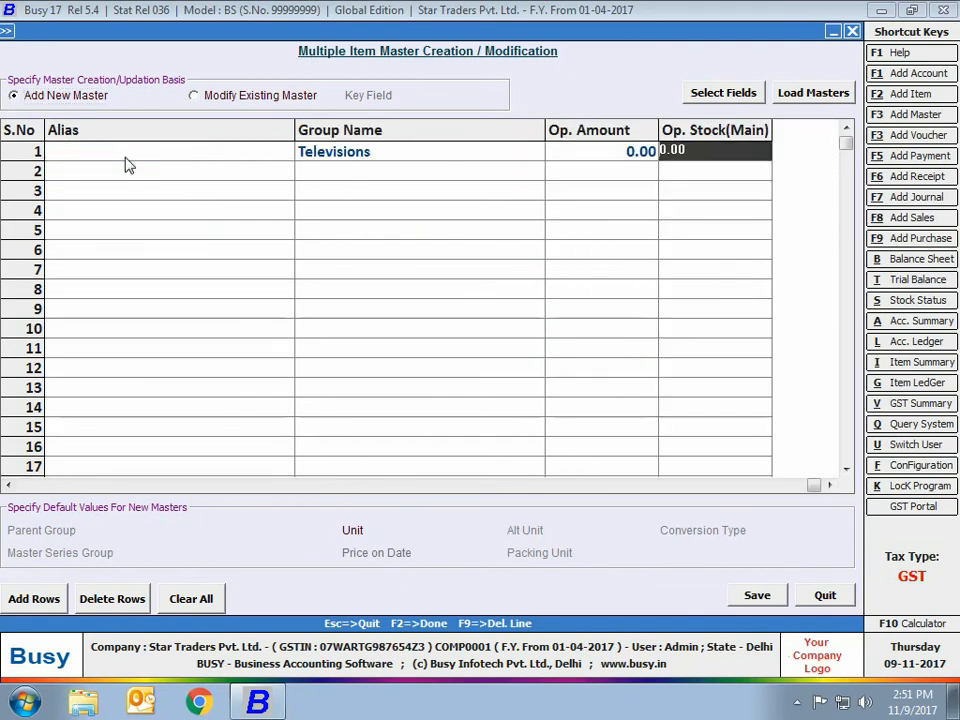
Enter LG LED 40'' Inch as a second item in the Televisions group and quit without saving.
key("Return")
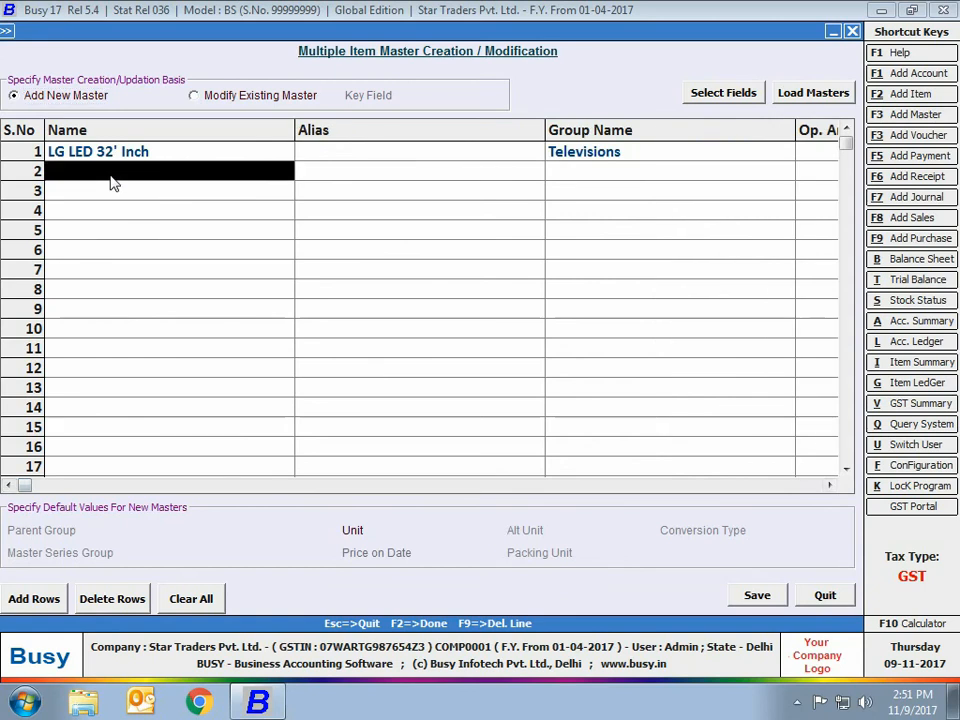
type("LG LED 40\" Inch")
key("Return")
key("Return")
key("Return")
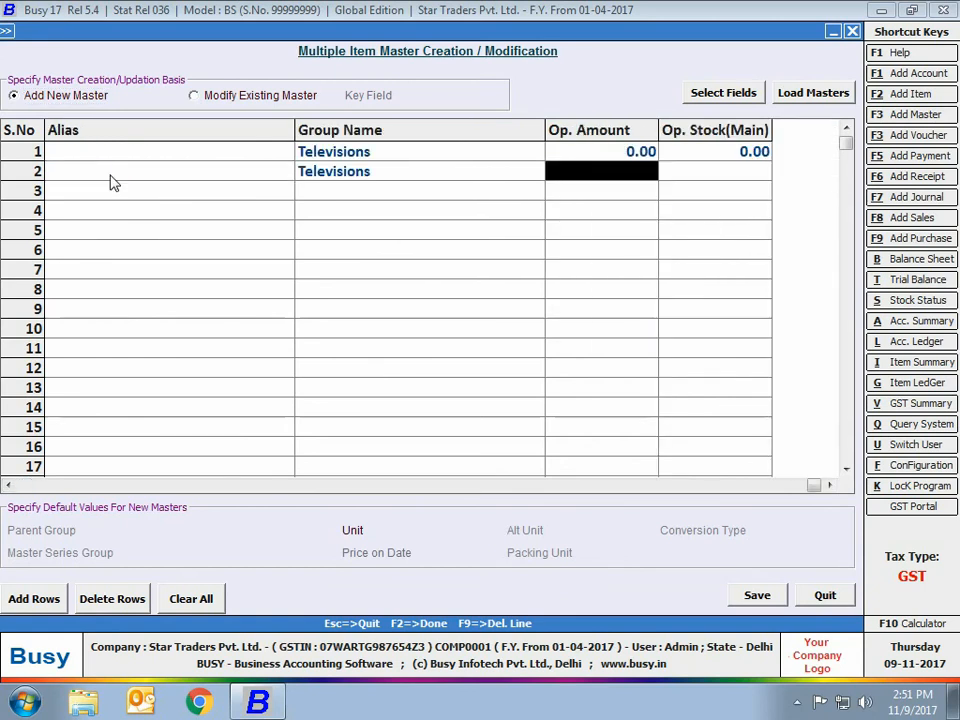
left_click_drag(818, 487, 259, 486)
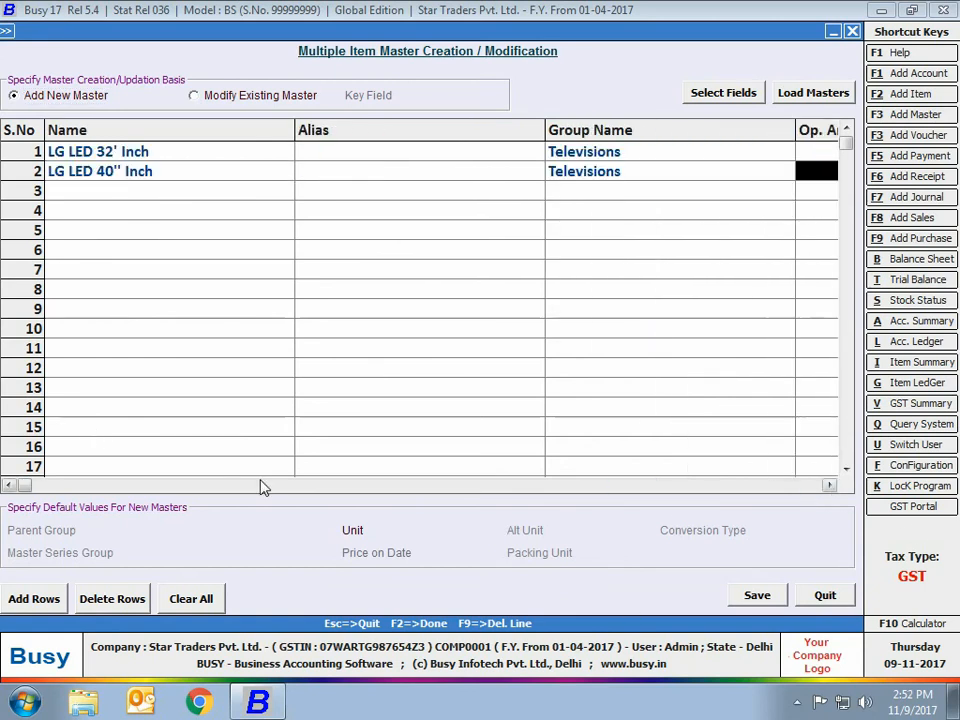
key("Escape")
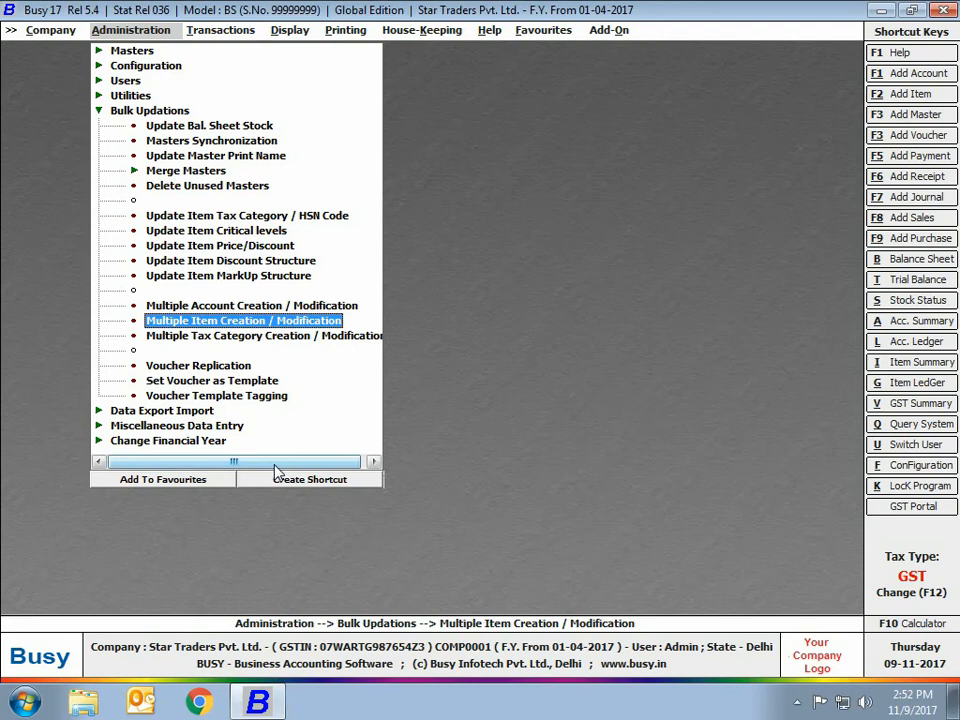
Load all tax categories for modification in Multiple Tax Category Creation / Modification and quit without saving.
left_click(208, 336)
left_click(200, 91)
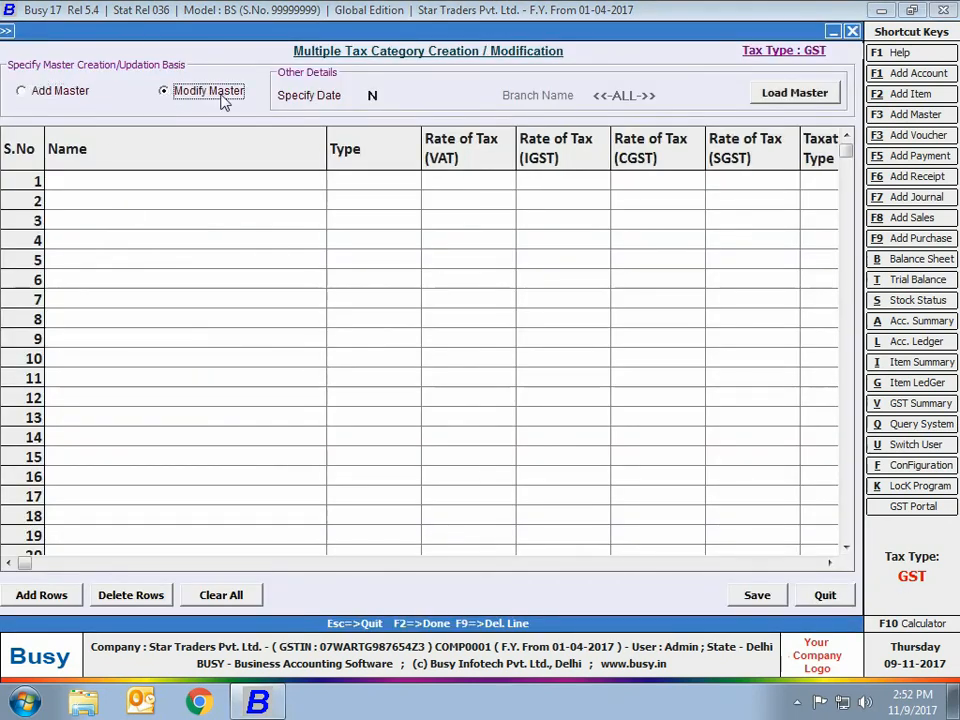
key("Return")
left_click(765, 92)
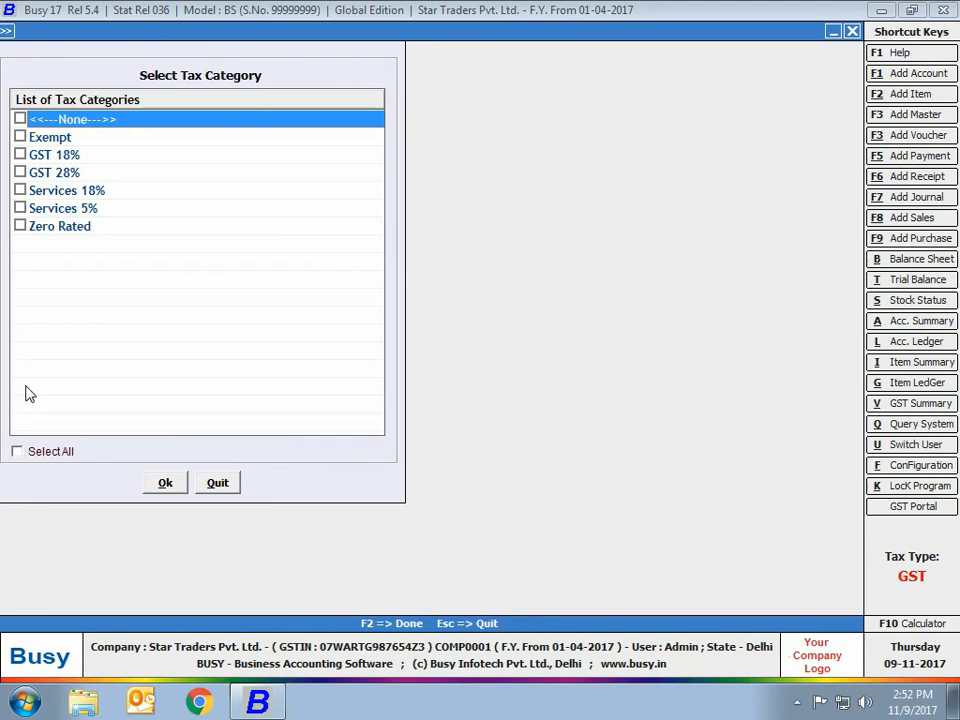
left_click(28, 453)
left_click(155, 488)
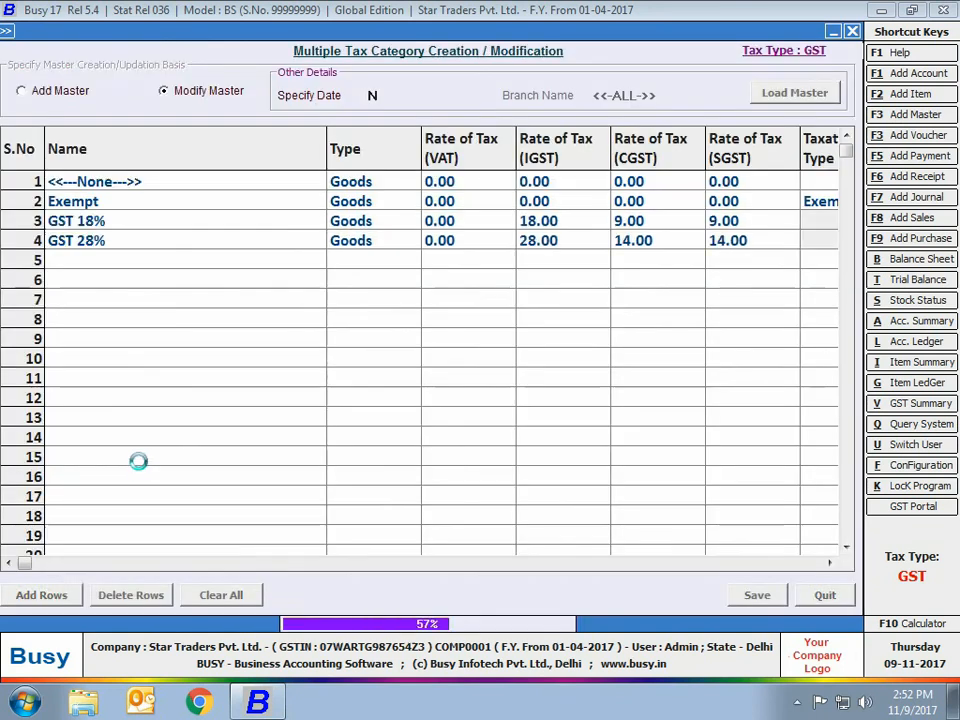
left_click(825, 597)
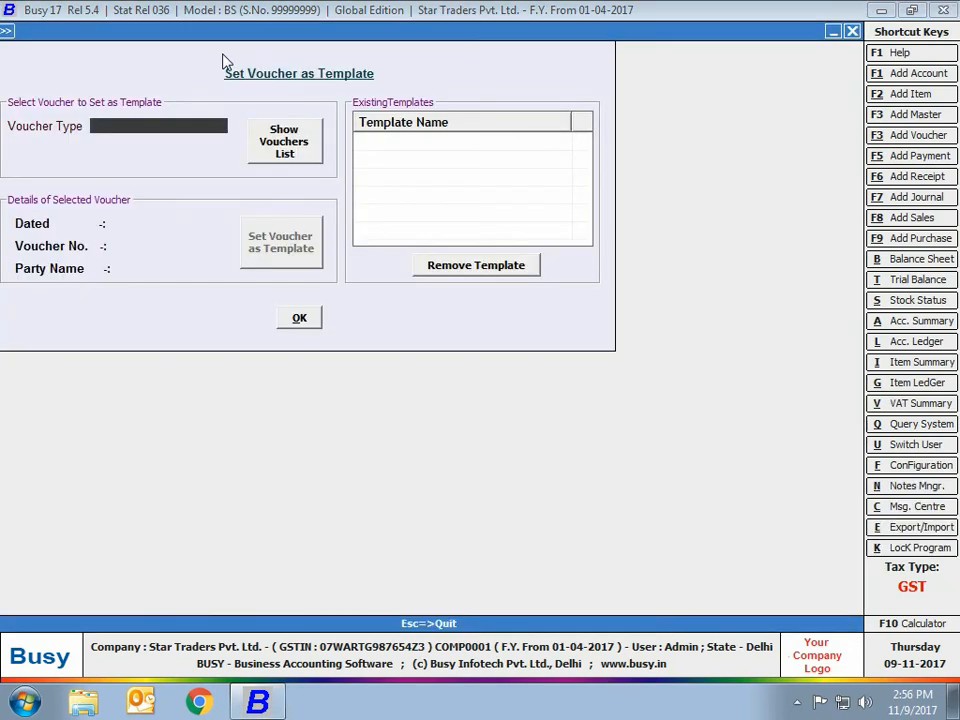
In Set Voucher as Template, choose the Sales voucher type and list vouchers of all series from 01-04-2017 to 31-07-2017.
type("sa")
key("Return")
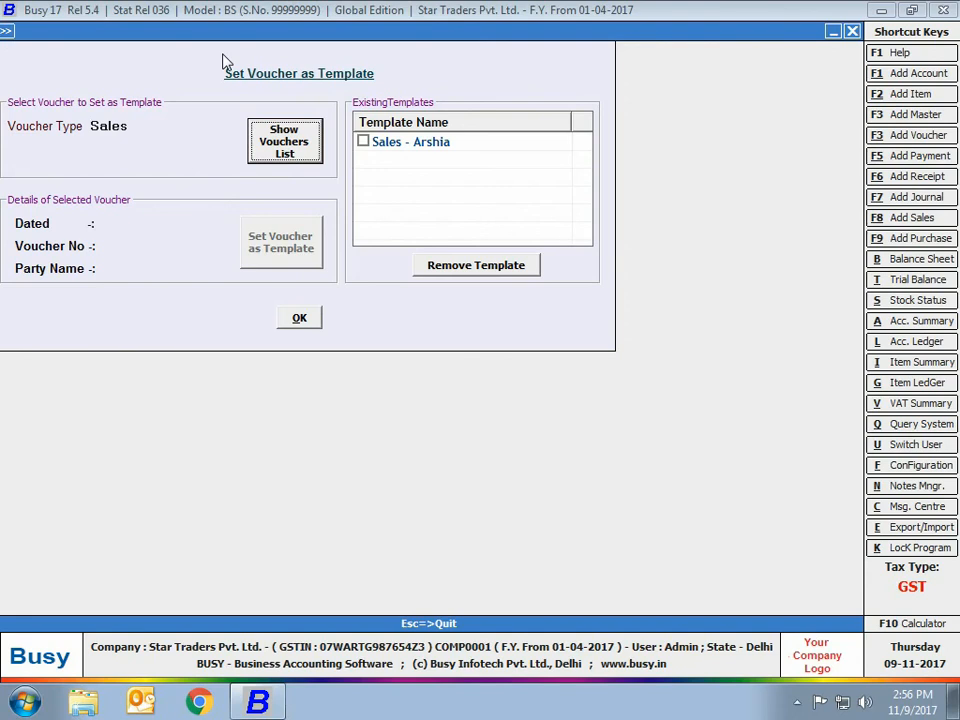
key("Return")
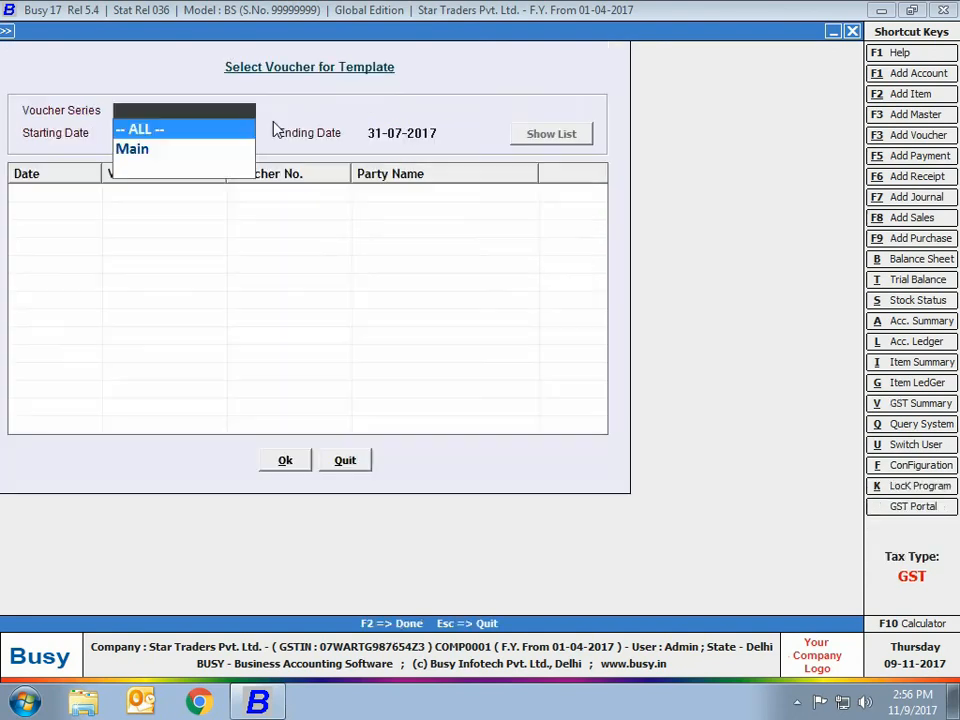
left_click(197, 131)
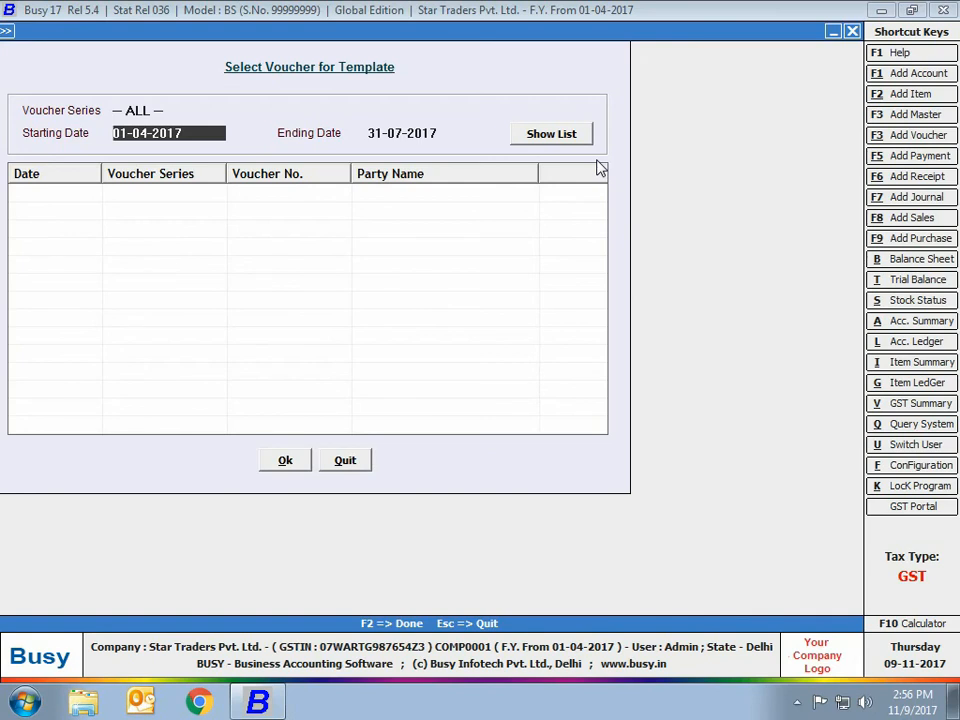
left_click(551, 133)
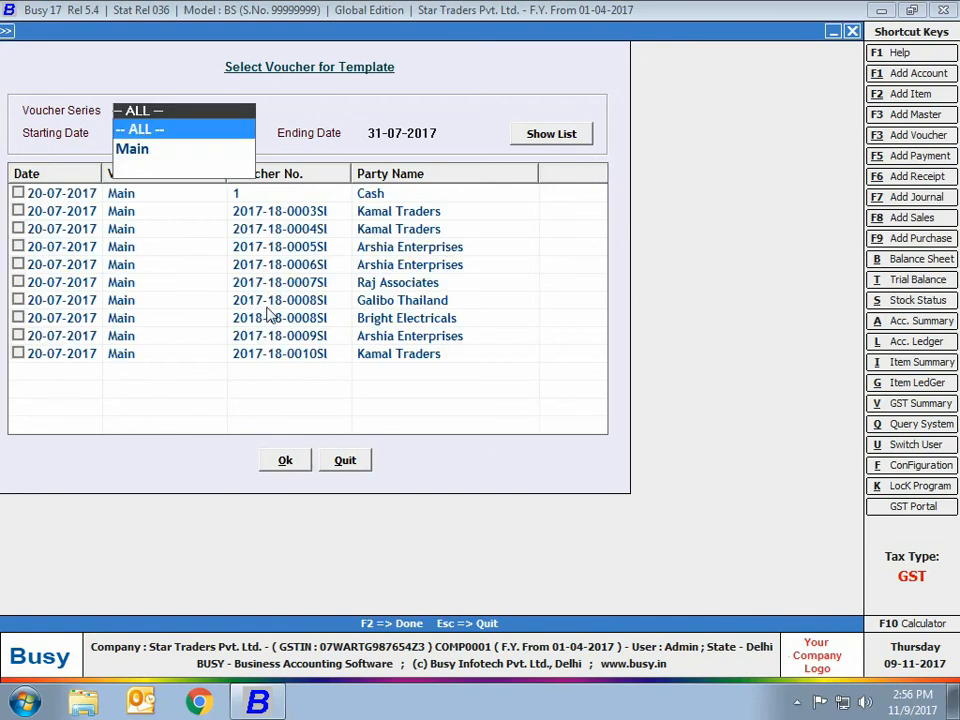
Set the Bright Electricals sales voucher as a template named Sales - Bright elec and close the template window.
left_click(230, 318)
left_click(18, 318)
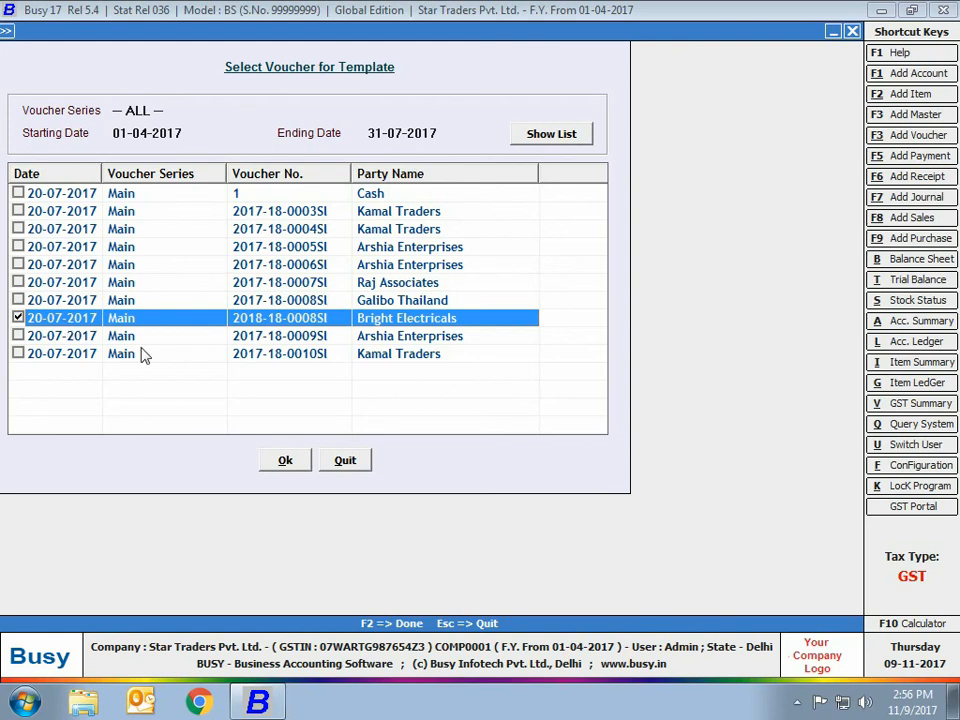
left_click(285, 459)
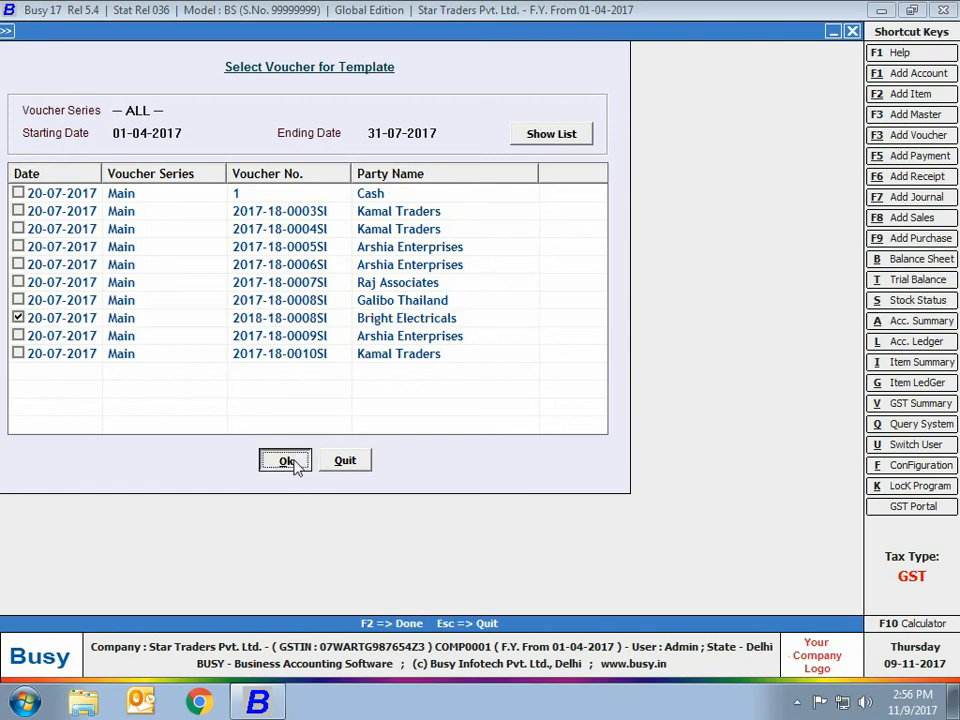
type("Sales - Bright elec")
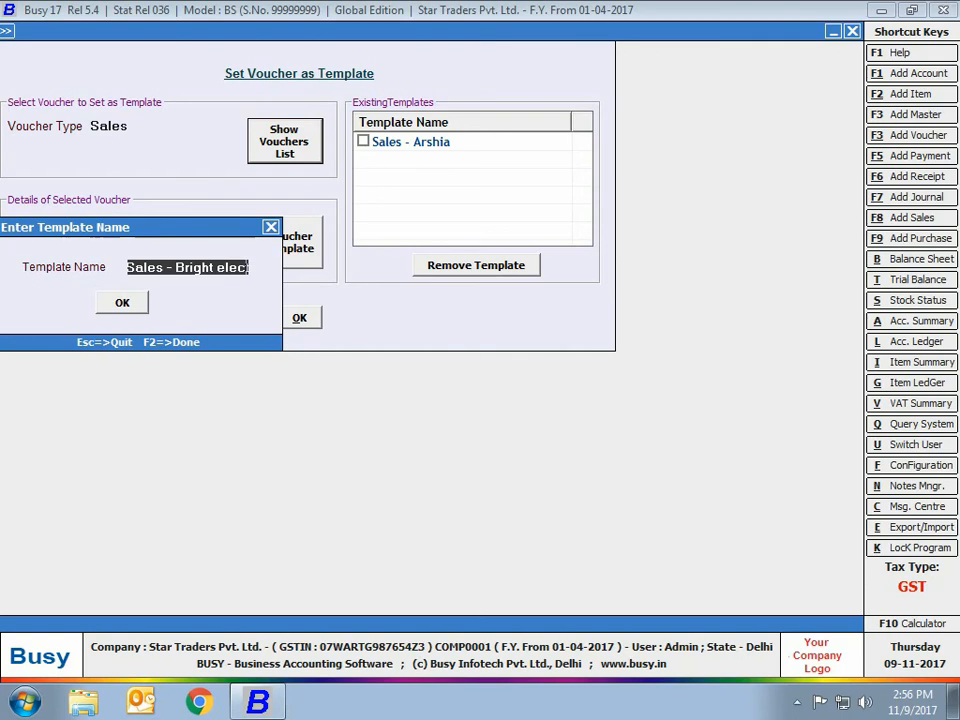
key("Return")
left_click(283, 324)
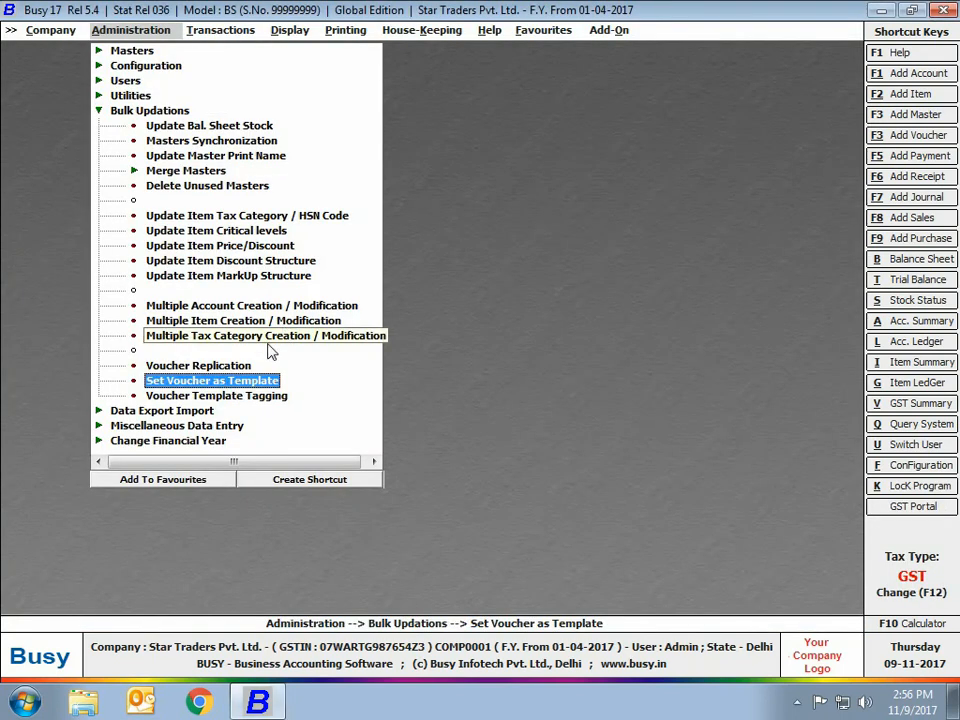
In Voucher Template Tagging, tag the Bright Electricals account's Sale vouchers with its sales template, including header, item and BS entries.
left_click(226, 398)
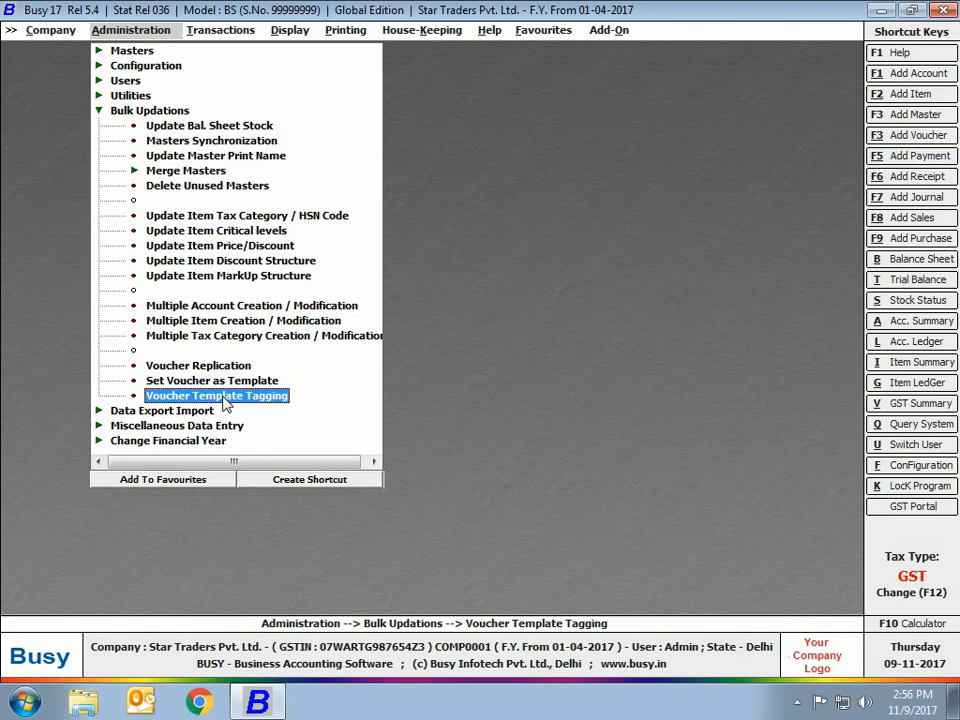
left_click(223, 397)
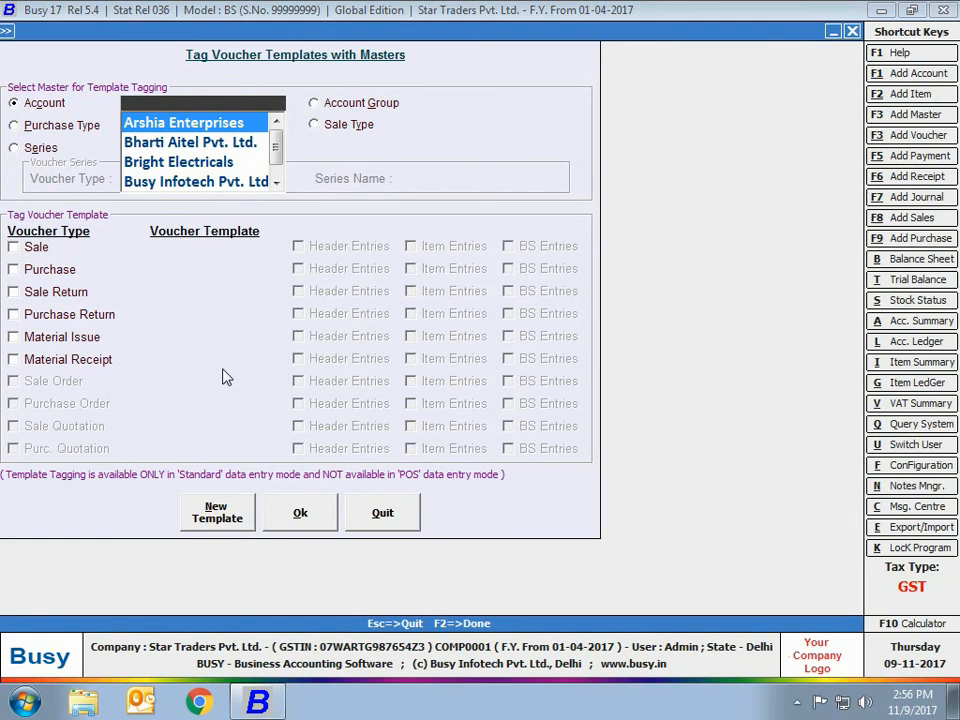
type("br")
key("Return")
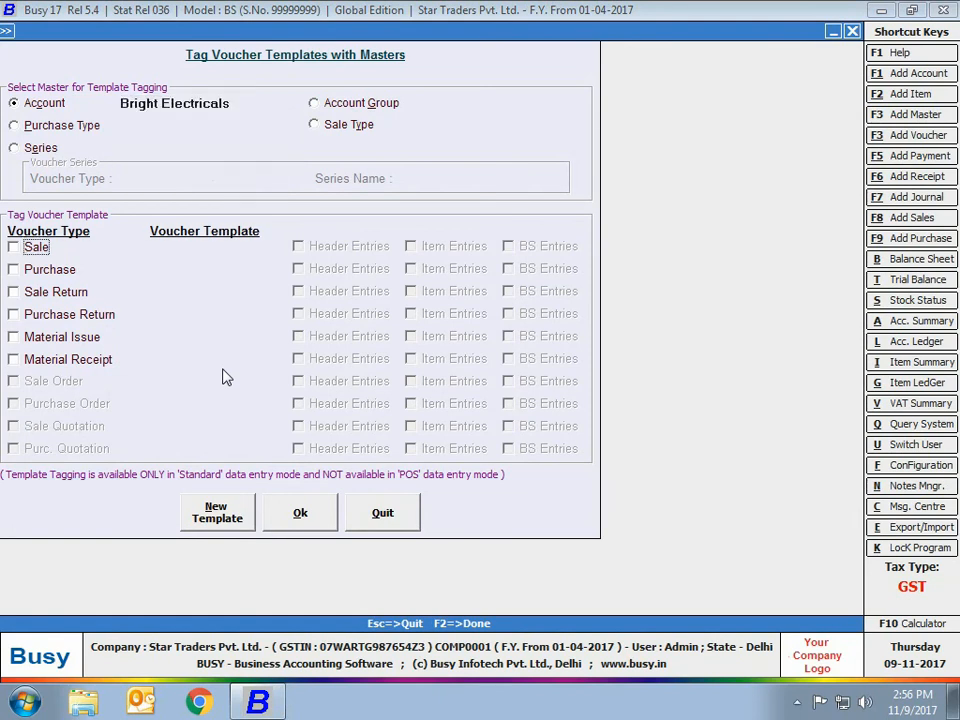
key("space")
left_click(176, 286)
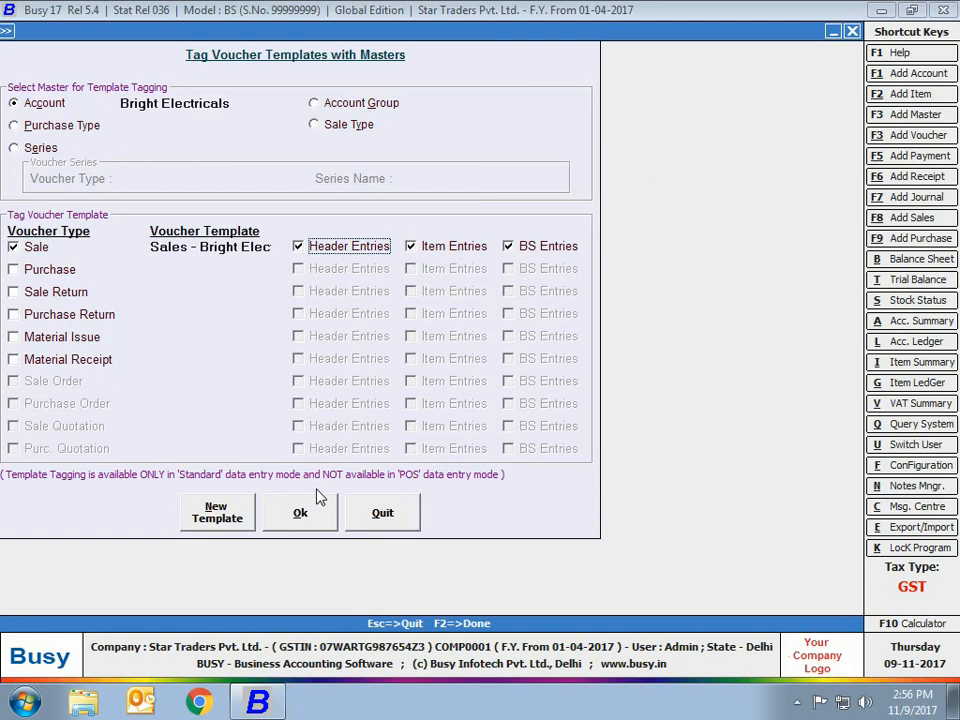
left_click(315, 518)
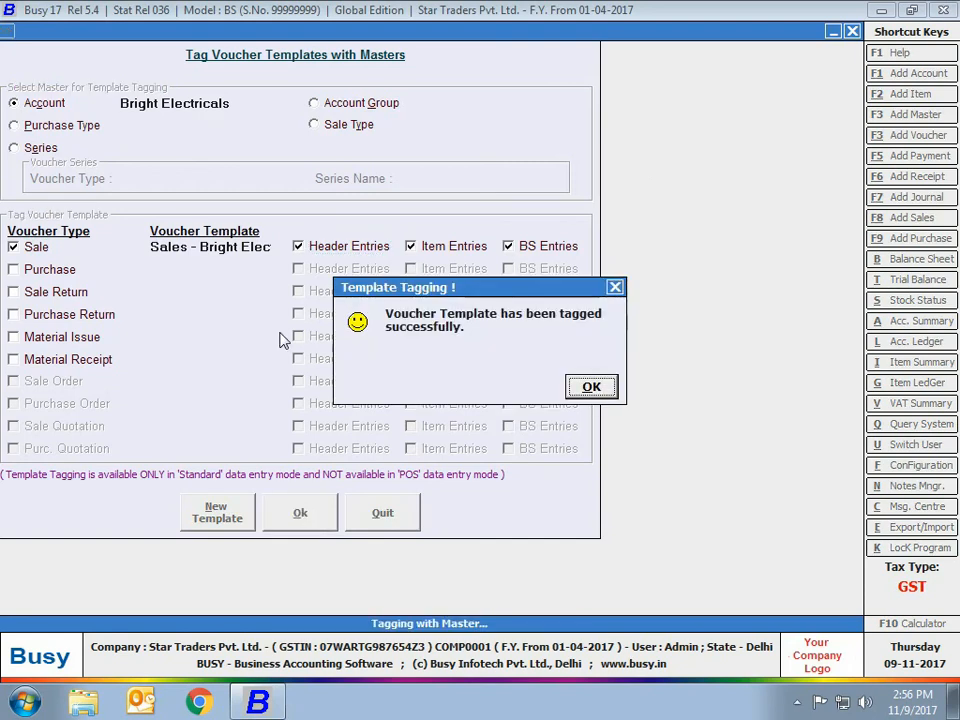
key("Return")
key("Escape")
Start a new sales voucher in the Main series dated 01-08-2017 with sale type L/GST-28%.
left_click(215, 32)
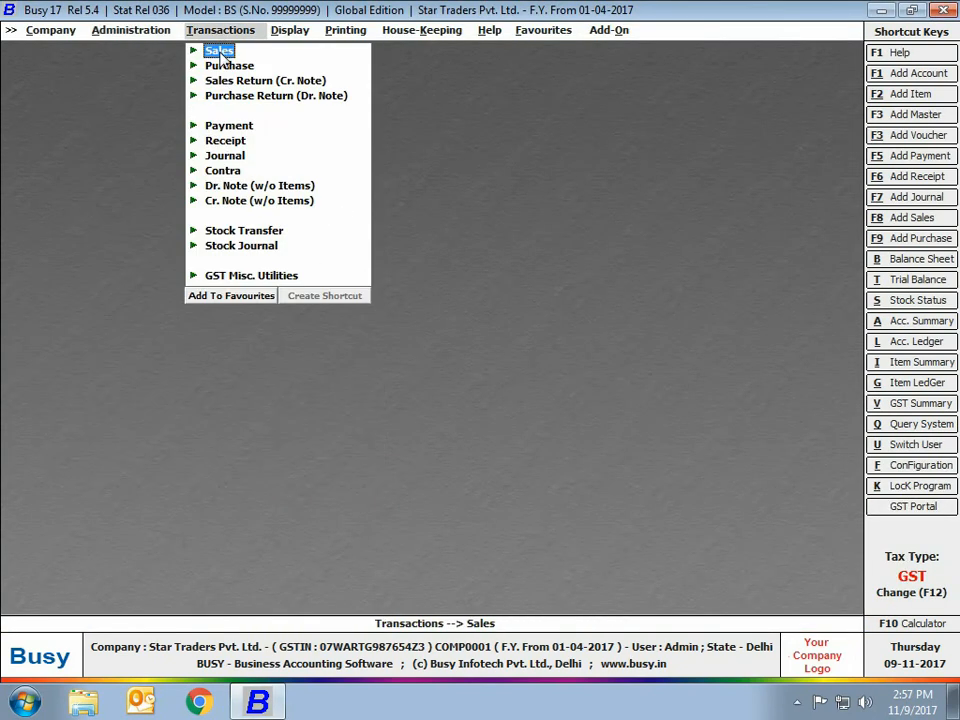
left_click(220, 52)
left_click(252, 68)
key("Return")
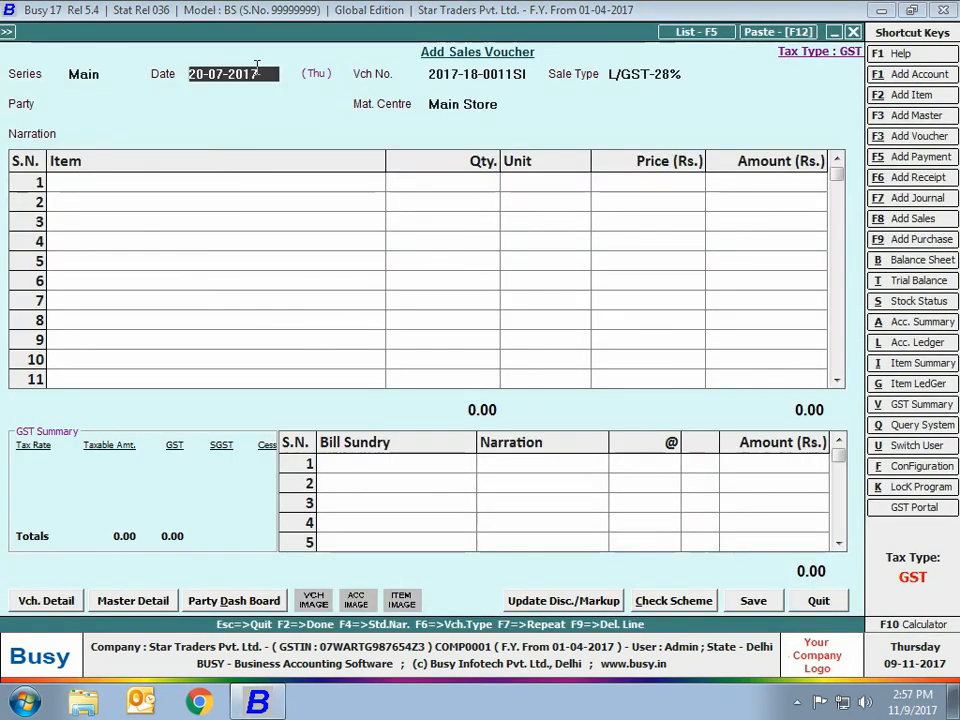
type("1-08")
key("Return")
key("Return")
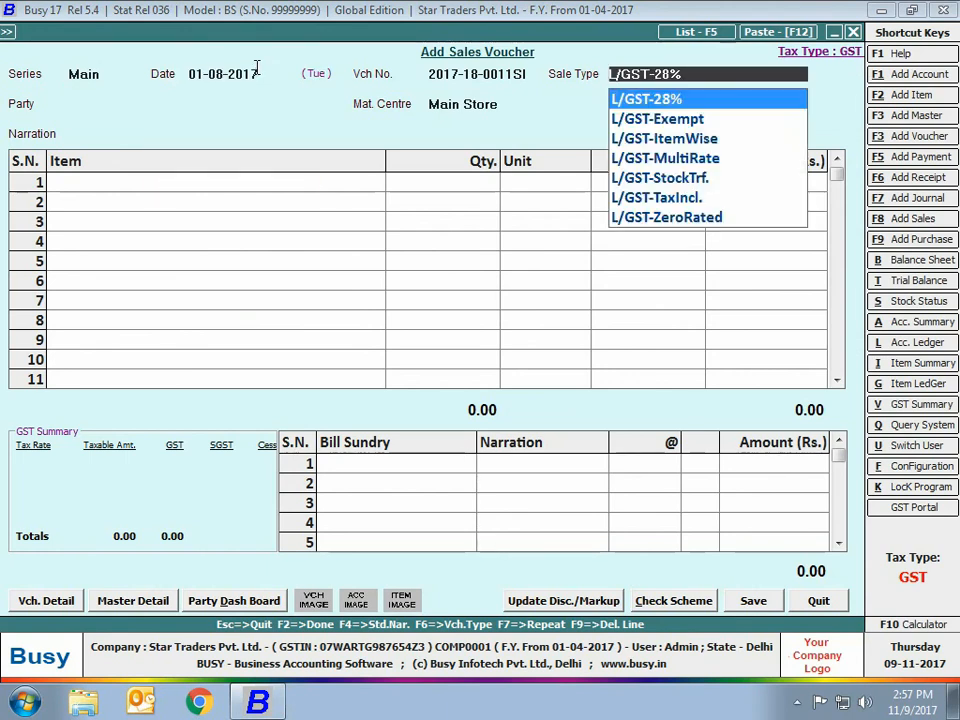
key("Return")
Choose Bright Electricals as the voucher's party to try the tagged template, and quit without saving.
type("br")
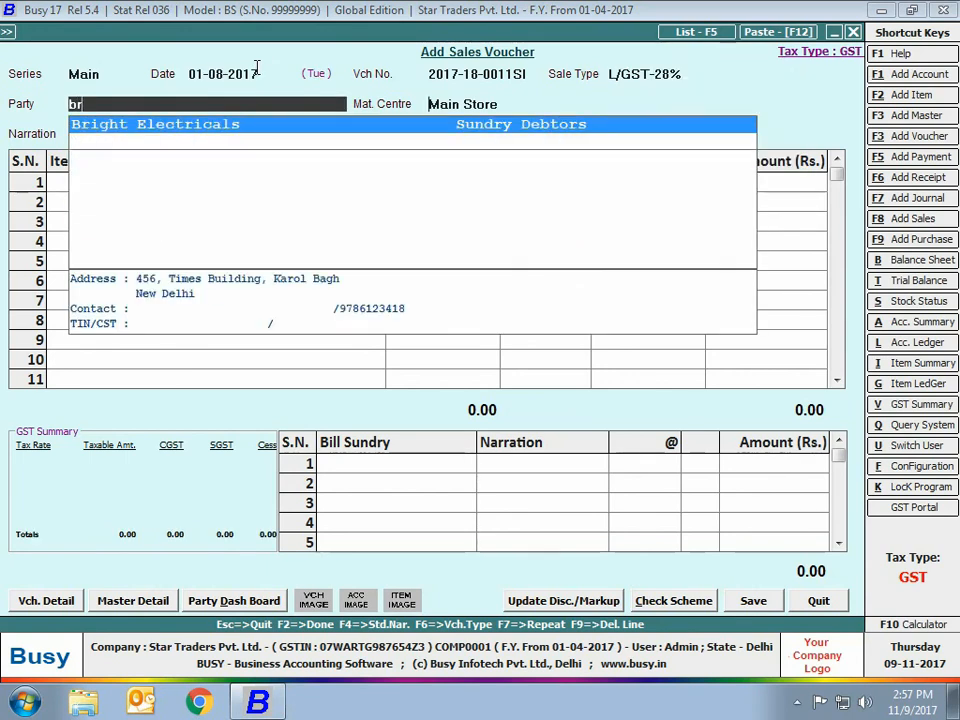
key("Return")
key("F2")
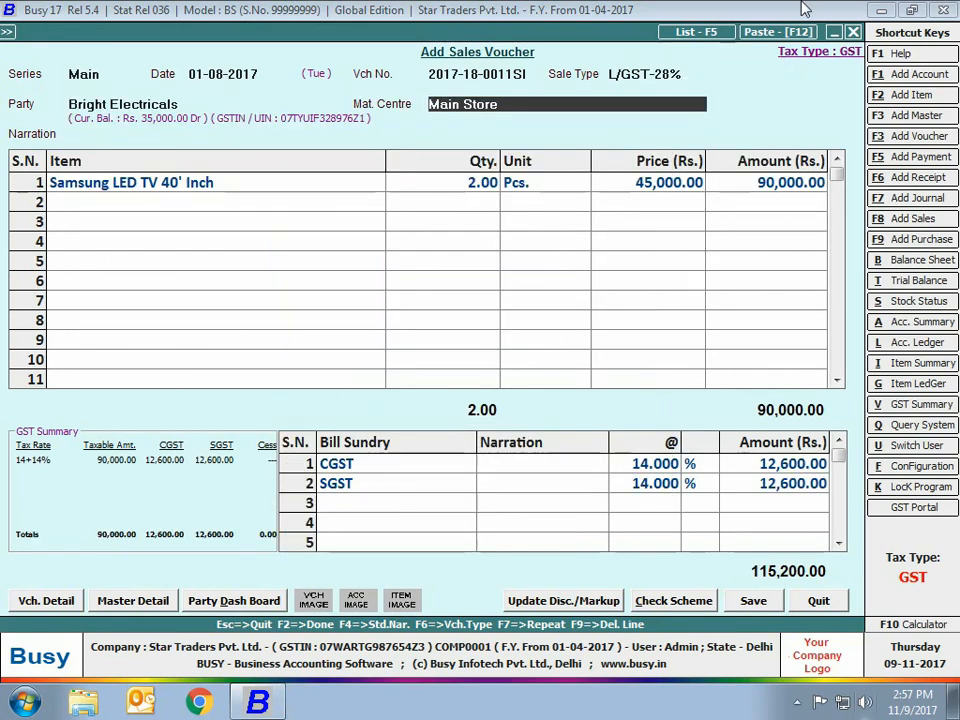
left_click(818, 601)
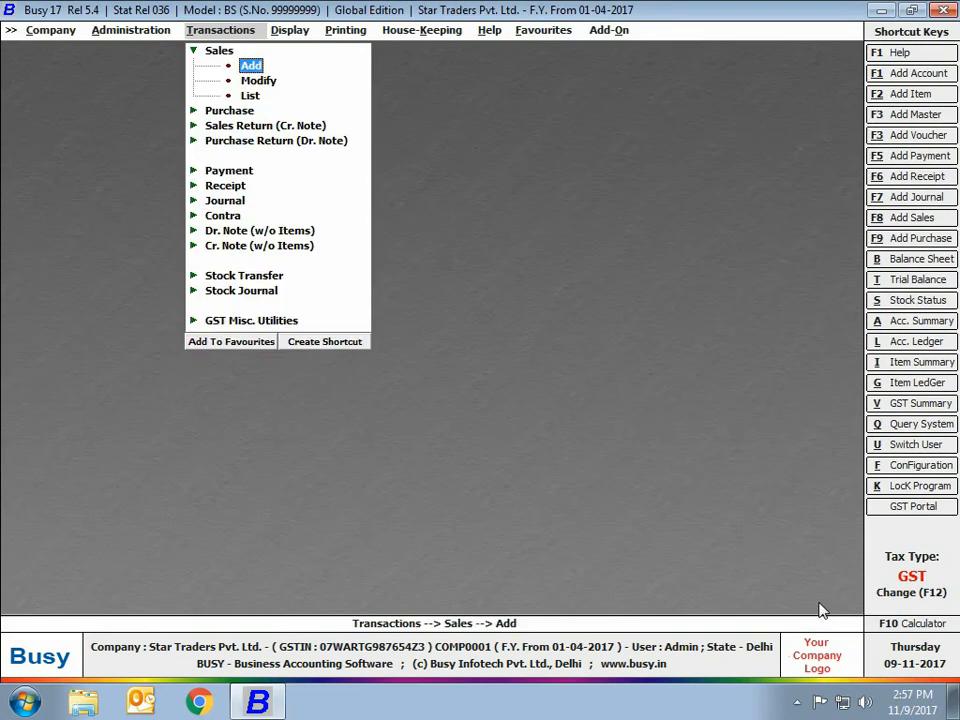
key("Escape")
key("Escape")
In Voucher Replication, replicate a single voucher for different accounts, choose the Receipt type and agree to create a template.
left_click(124, 31)
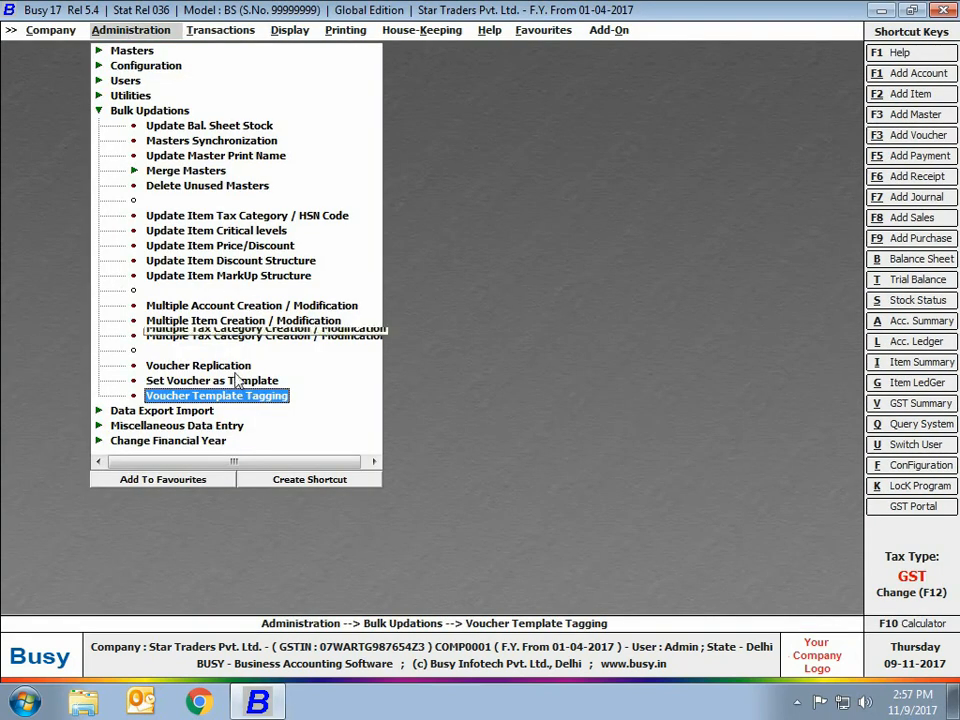
left_click(210, 367)
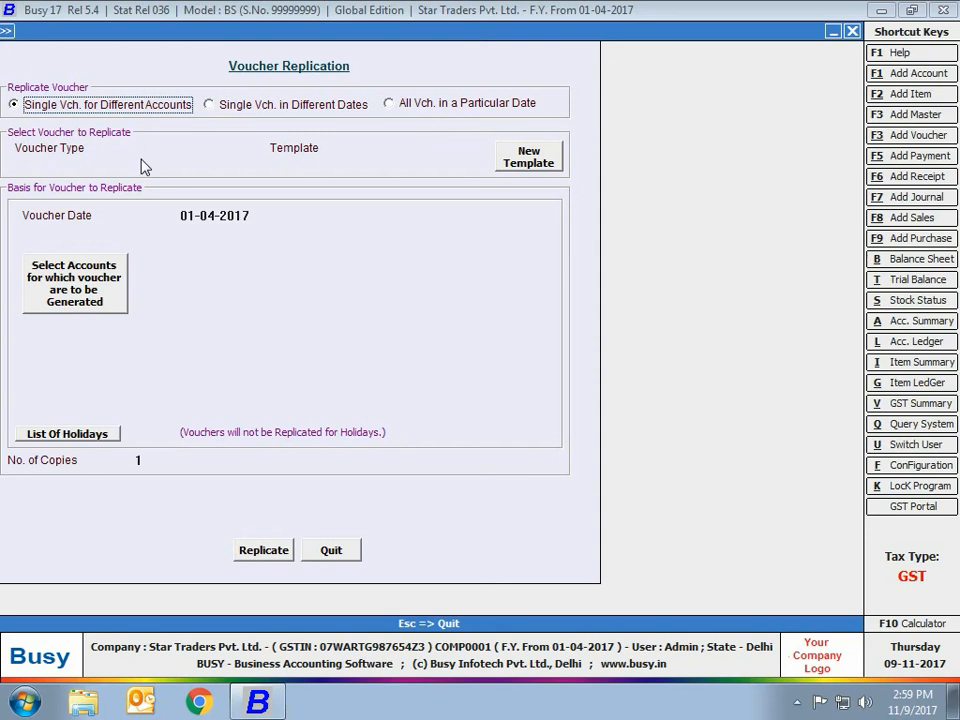
key("Return")
type("rece")
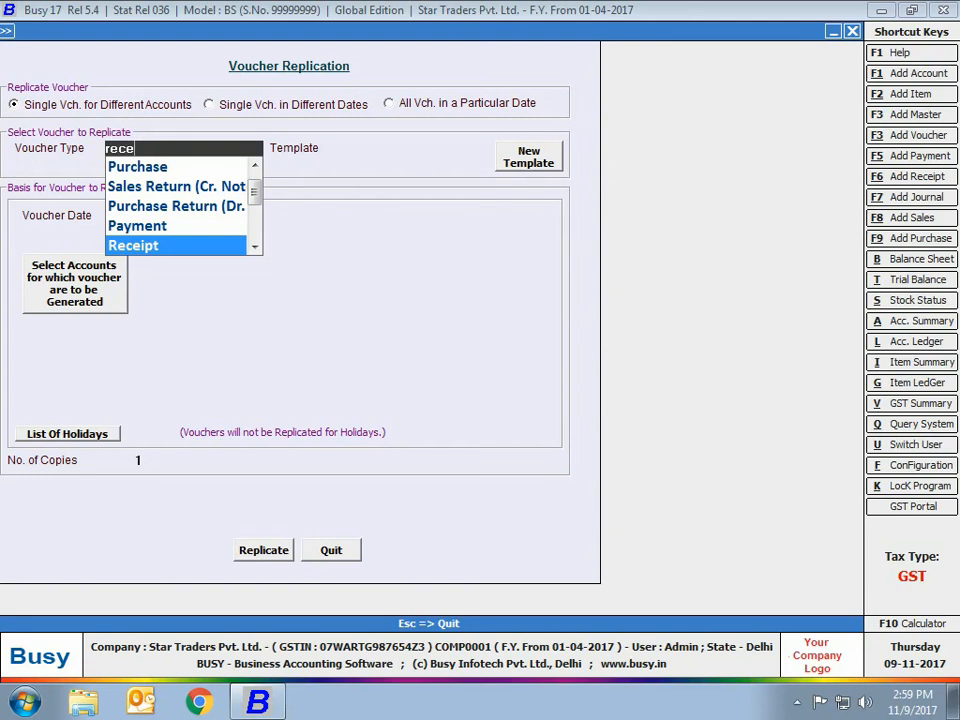
key("Return")
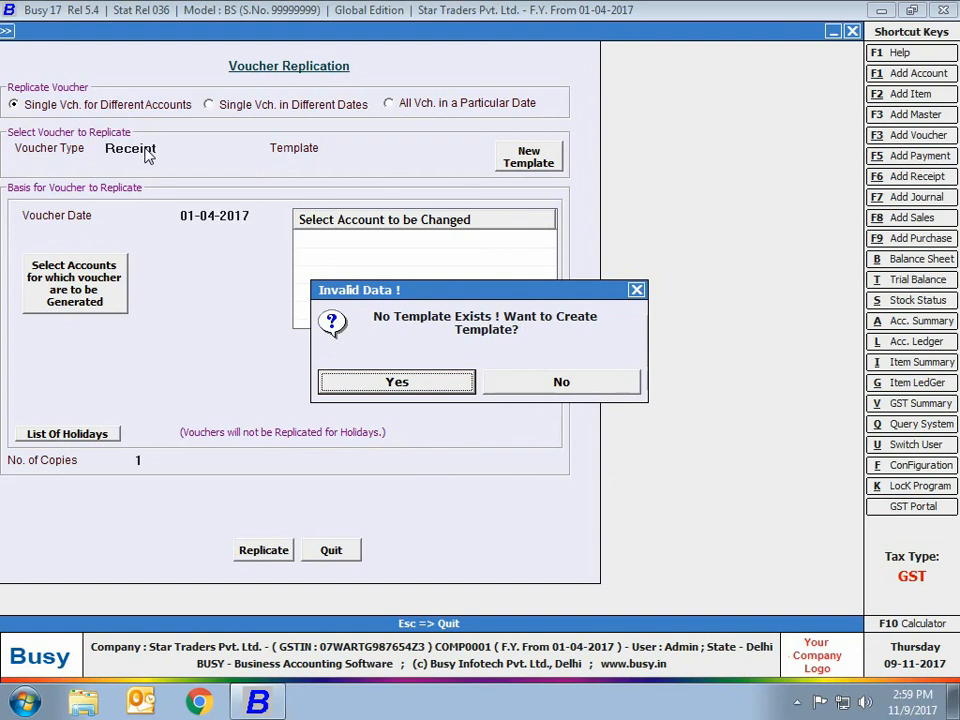
key("Return")
List receipt vouchers of all series from 01-04-2017 to 31-07-2017 and select the Raj Associates receipt for the template.
key("Return")
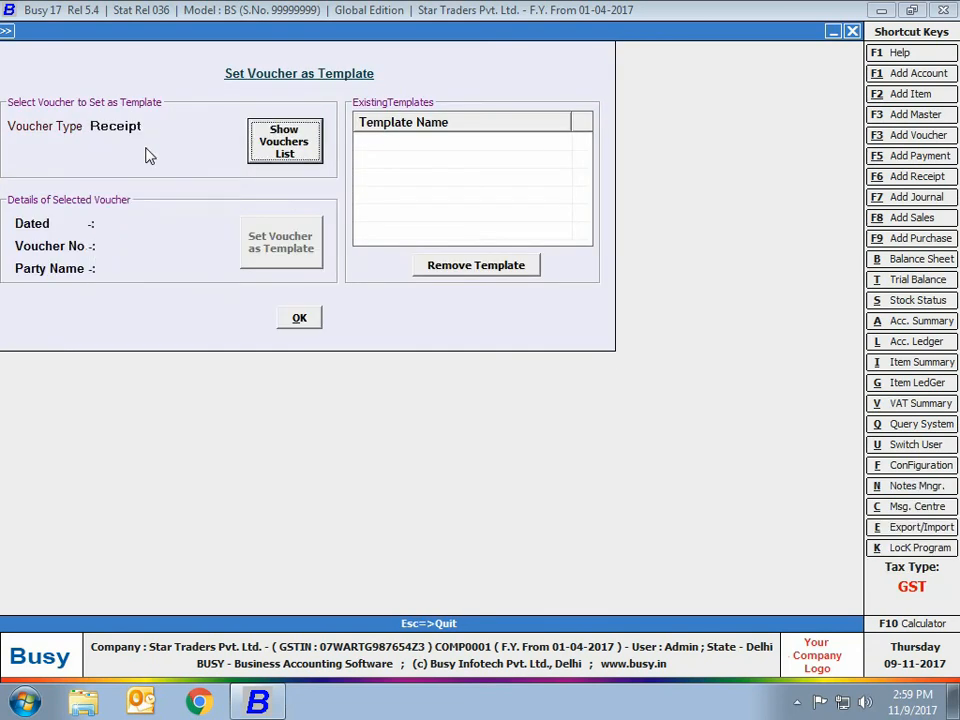
key("Return")
key("Return")
key("Return")
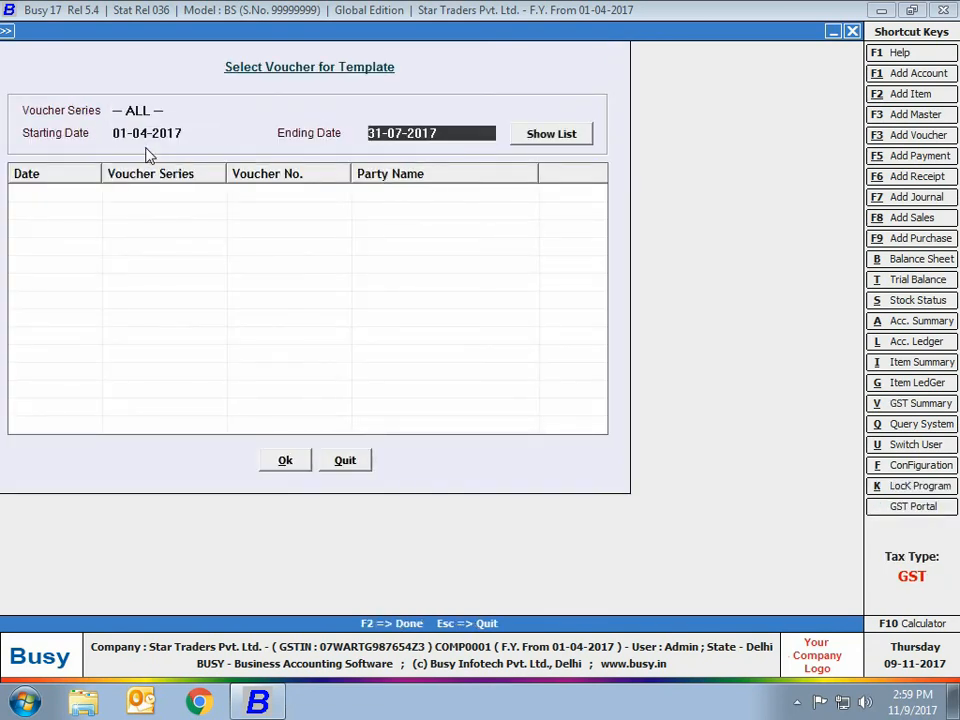
key("Return")
key("Return")
left_click(30, 212)
left_click(17, 212)
left_click(276, 463)
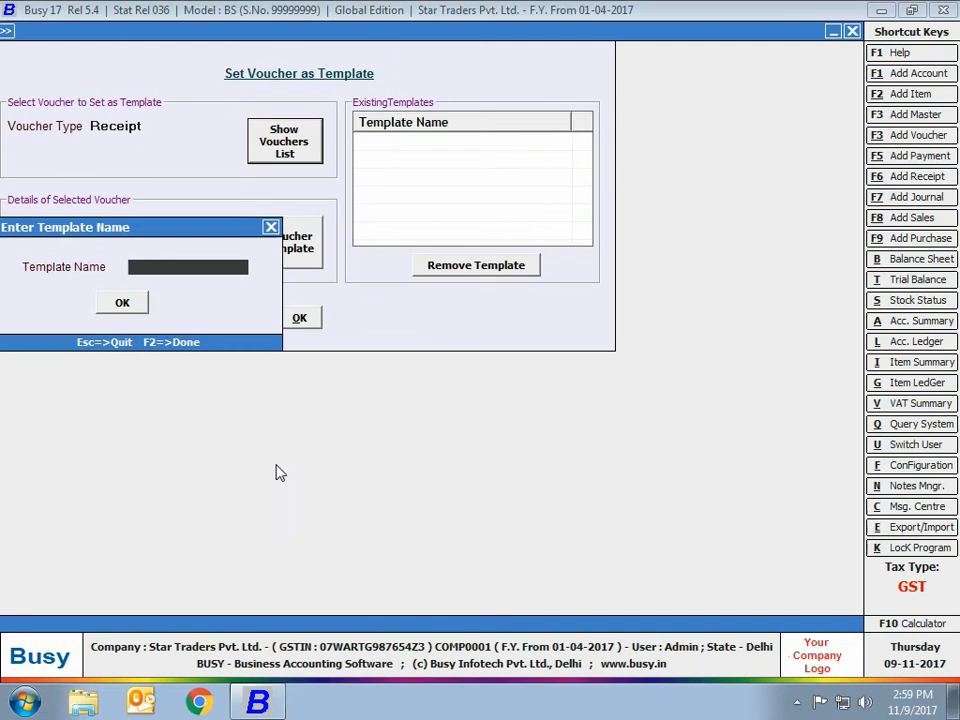
Save the receipt template as AMC - Rcpt and choose it as the template for the replication.
type("AMC - Rcpt")
key("Return")
key("Return")
left_click(299, 317)
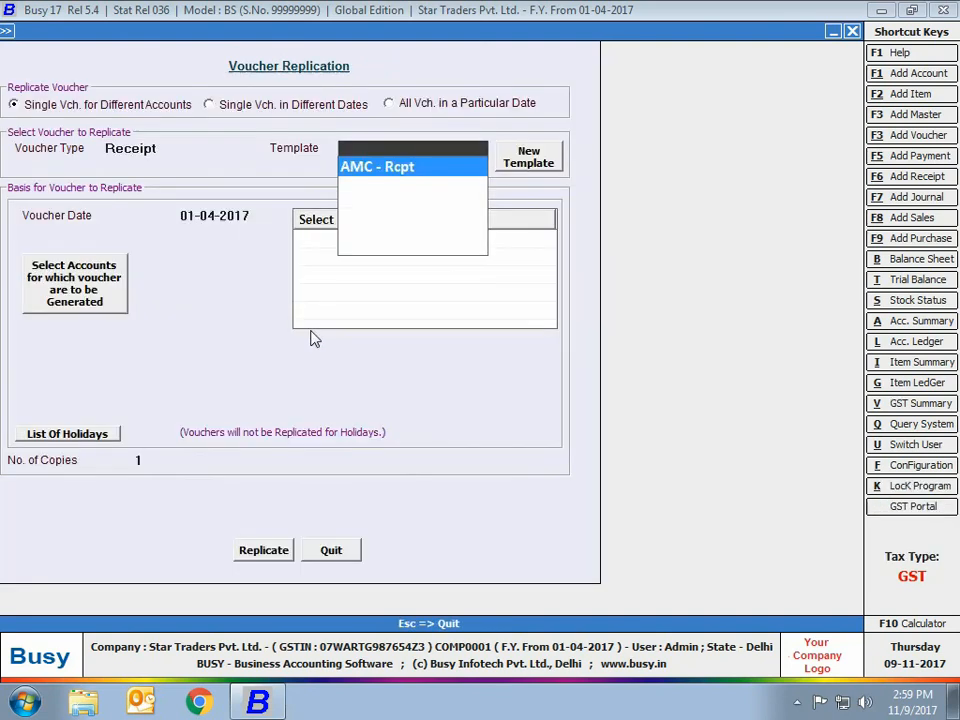
key("Return")
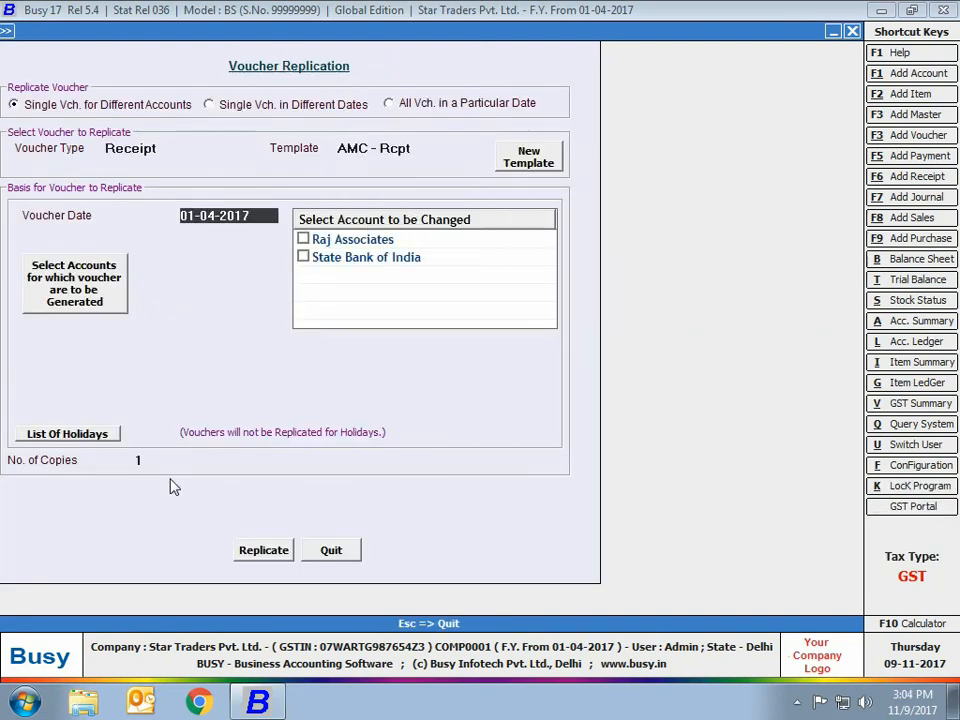
Set the replication voucher date to 01-08-2017 and mark Raj Associates as the account to be changed.
key("Return")
key("Up")
key("Delete")
key("Delete")
key("Delete")
key("Delete")
key("Delete")
type("1-8")
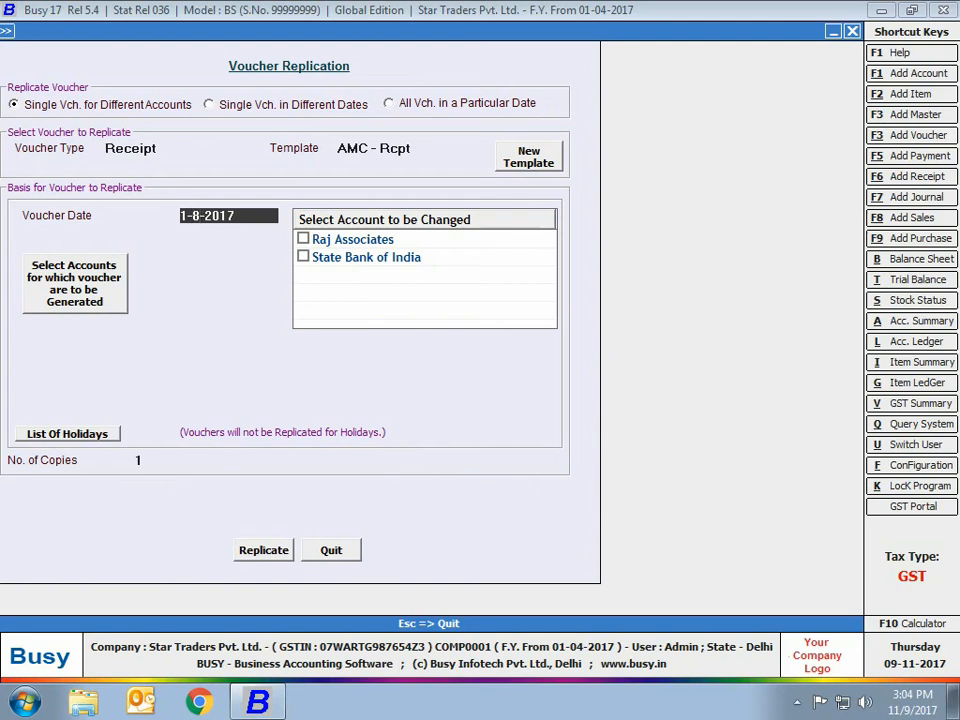
key("Return")
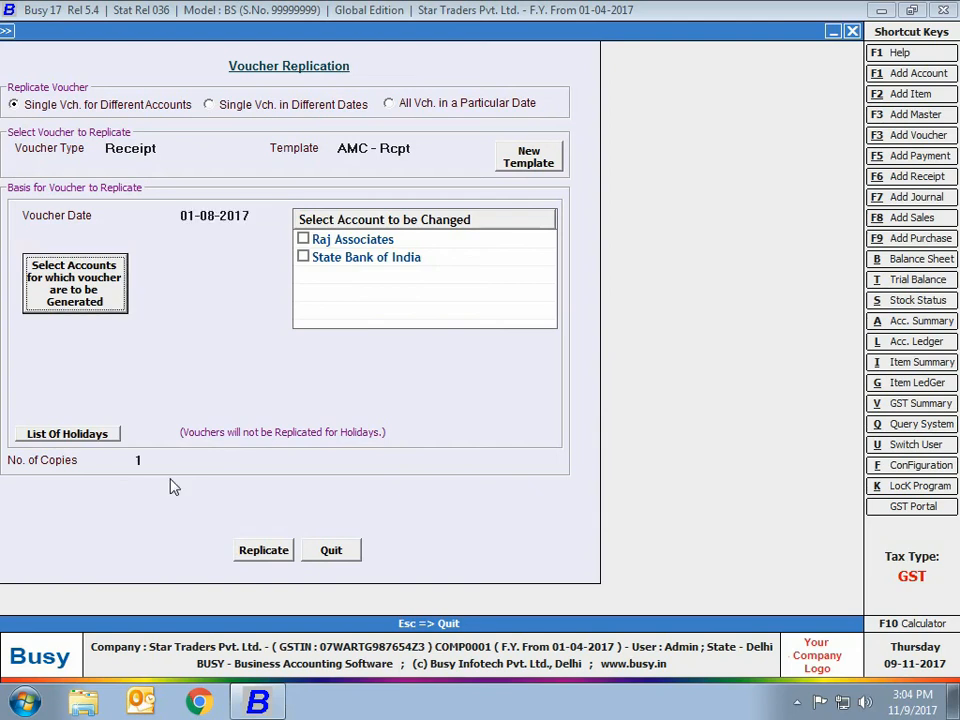
left_click(304, 240)
From the Sundry Debtors group, select Bright Electricals, Fine Arts Pvt. Ltd. and Raj Associates as accounts for which vouchers are generated.
left_click(45, 290)
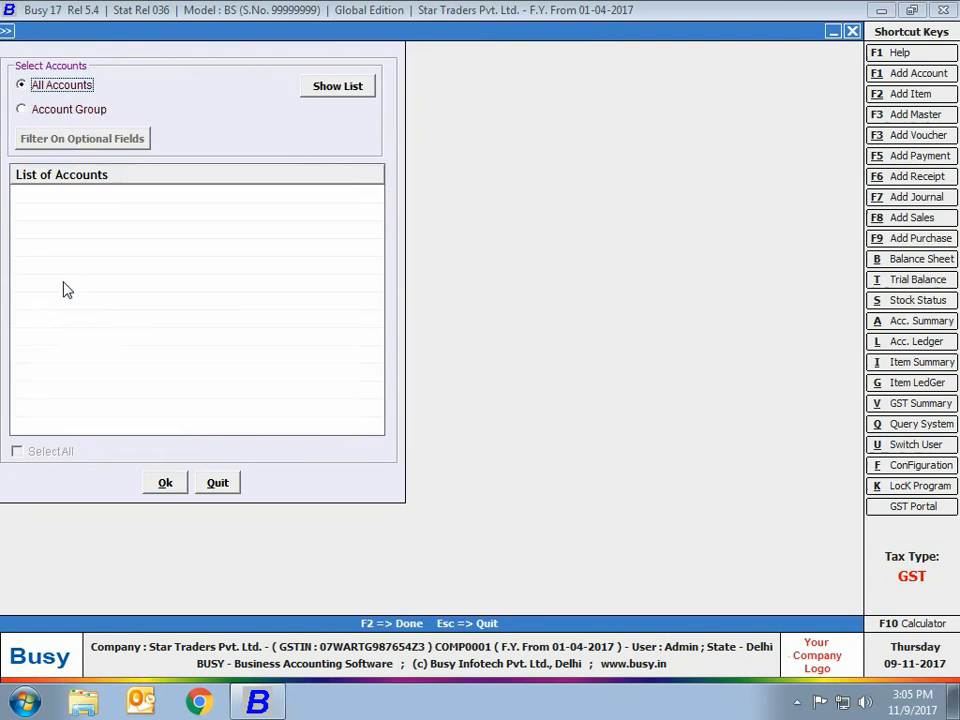
left_click(96, 109)
type("sun")
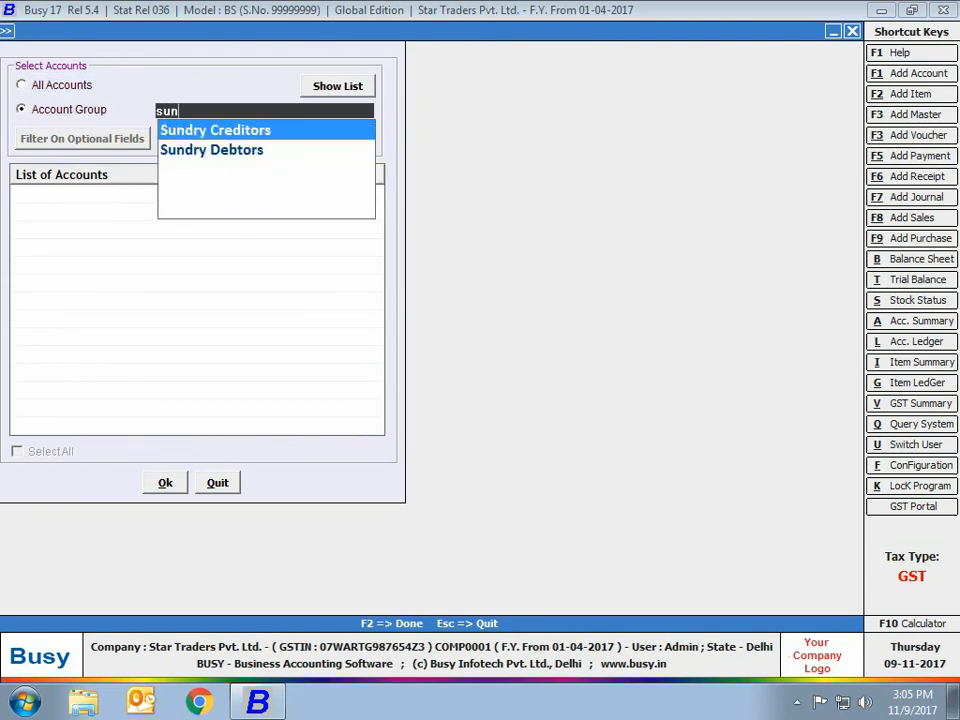
key("Down")
key("Return")
left_click(334, 86)
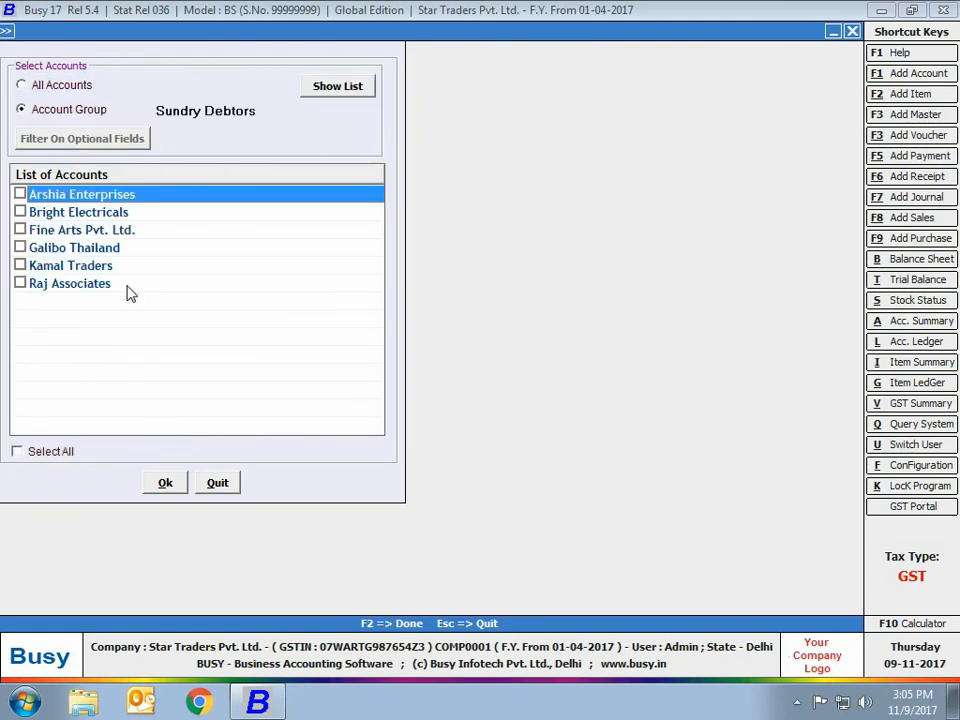
left_click(20, 212)
left_click(20, 230)
left_click(20, 283)
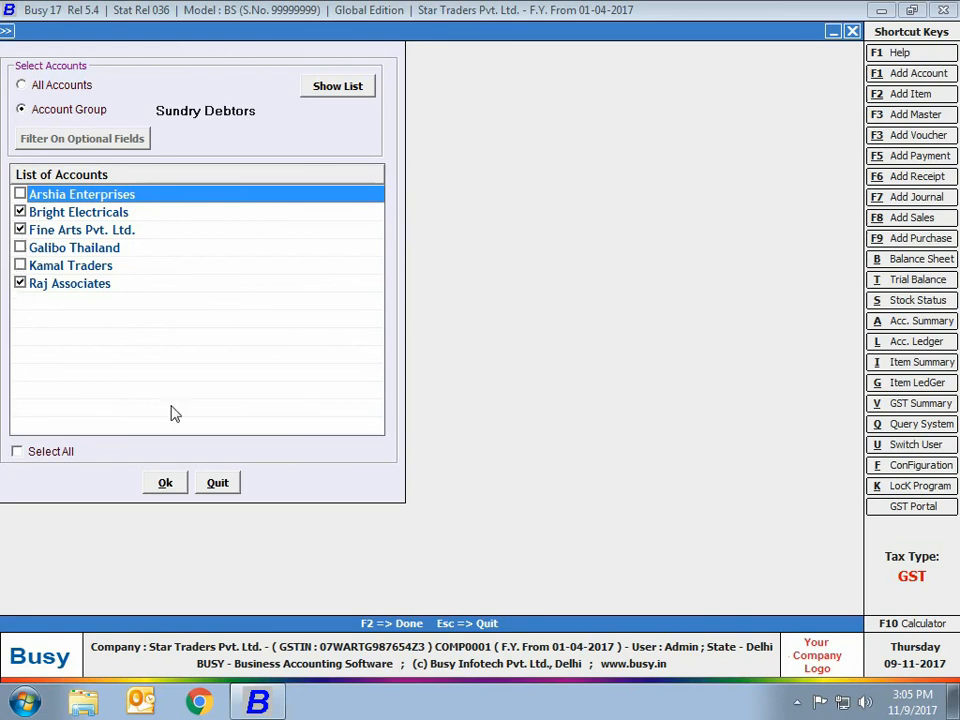
left_click(164, 483)
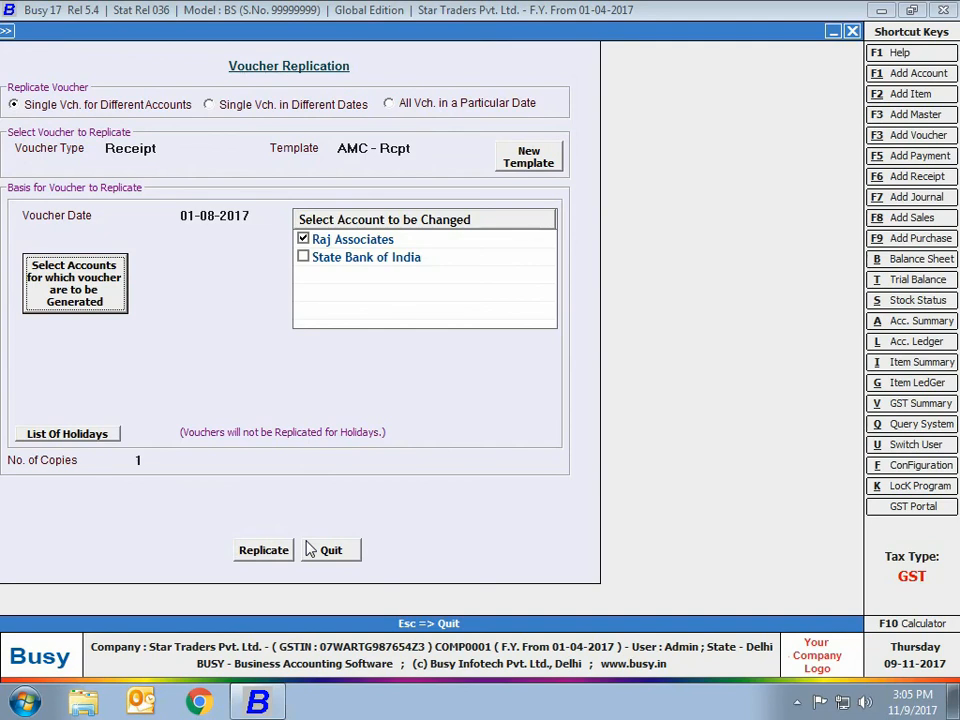
Replicate the receipt voucher for the selected accounts and close Voucher Replication.
left_click(266, 556)
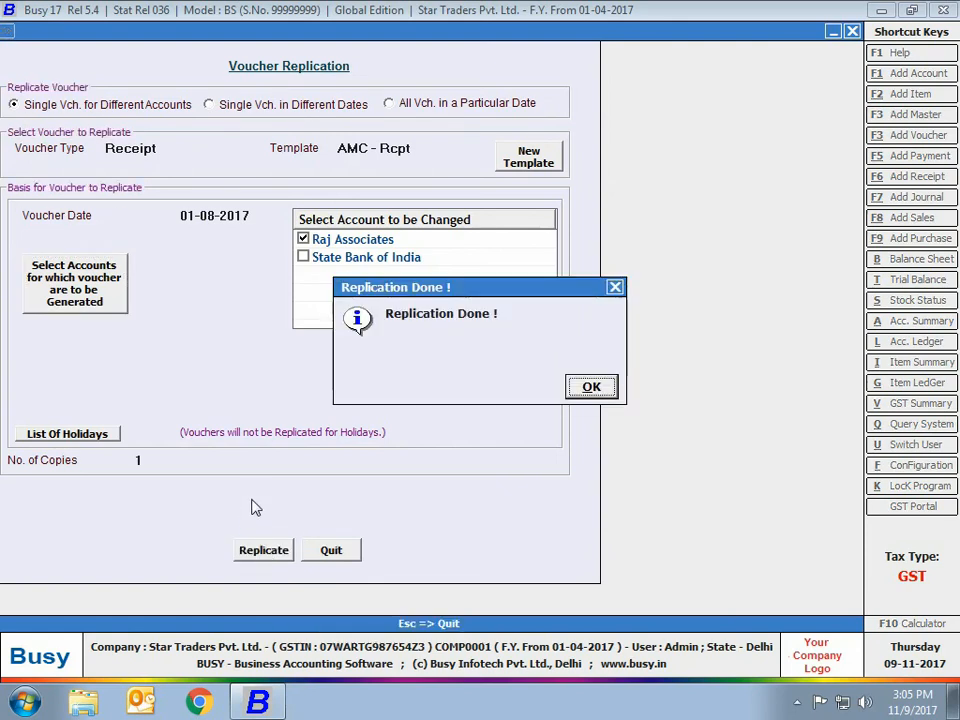
key("Escape")
key("Escape")
key("Return")
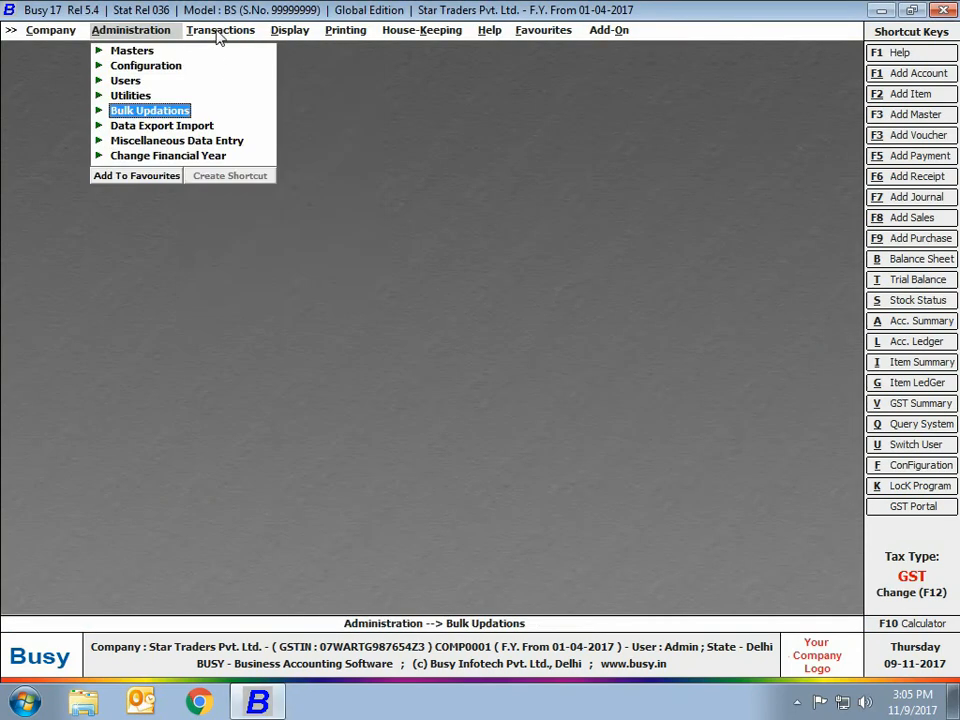
List the receipt vouchers of all series for 01-08-2017 on screen.
left_click(220, 31)
left_click(240, 143)
left_click(250, 187)
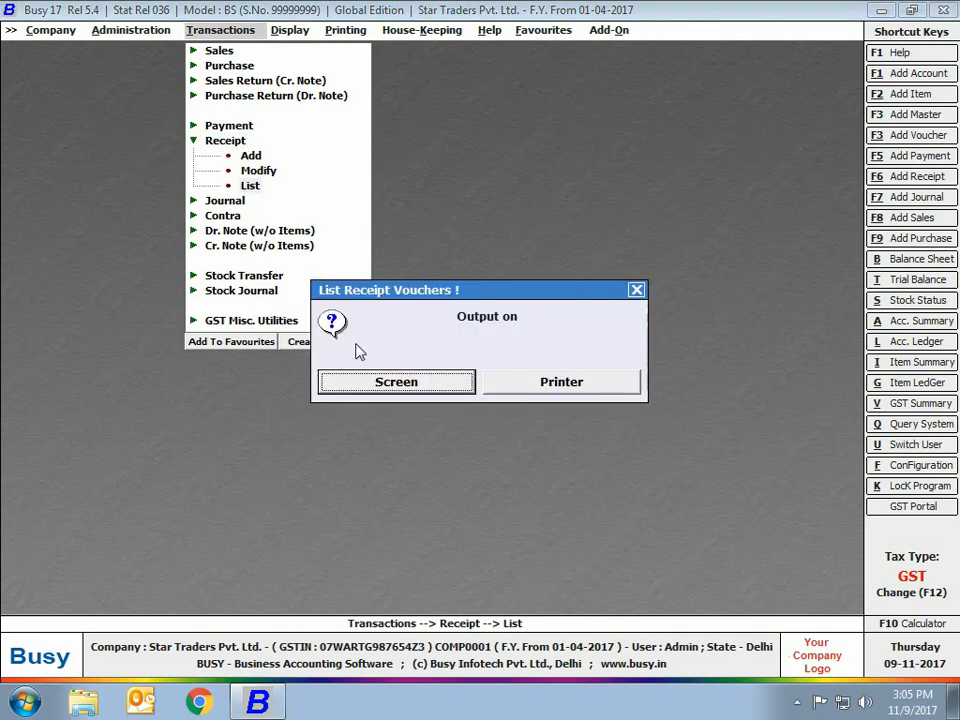
key("Return")
key("Return")
type("1-8")
key("Return")
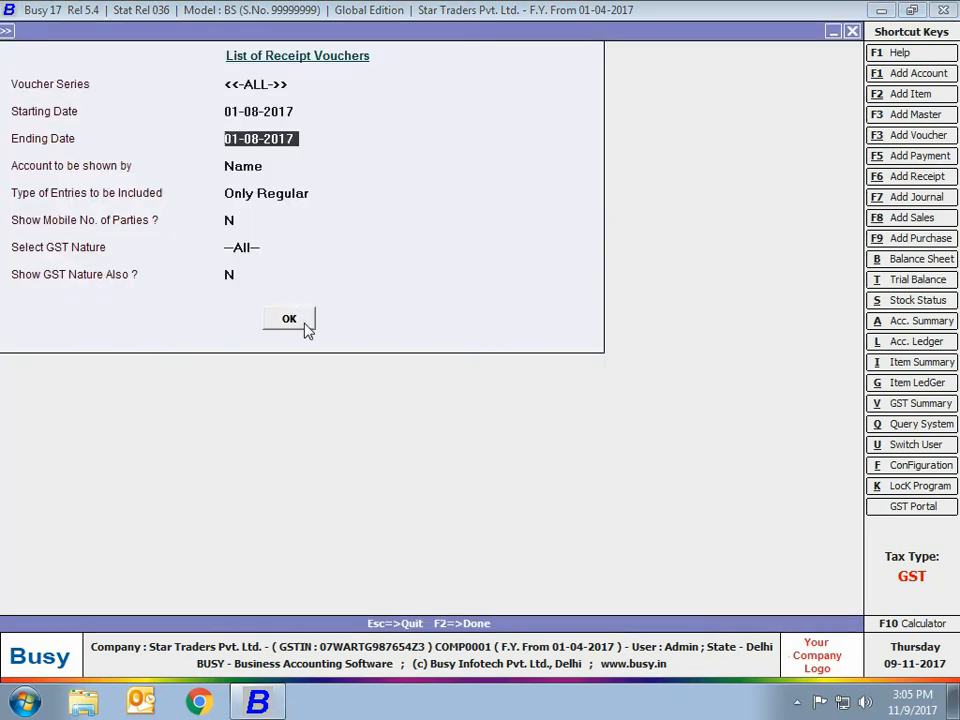
left_click(305, 323)
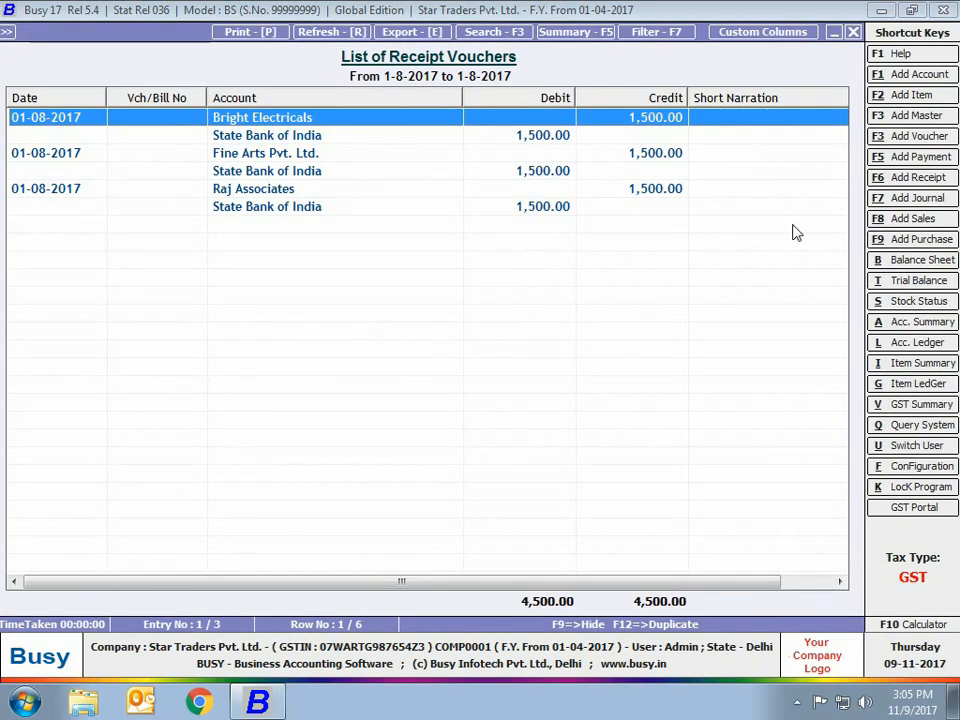
Check the replicated Bright Electricals receipt and close the receipt voucher list.
double_click(493, 128)
key("Escape")
key("Escape")
key("Escape")
key("Escape")
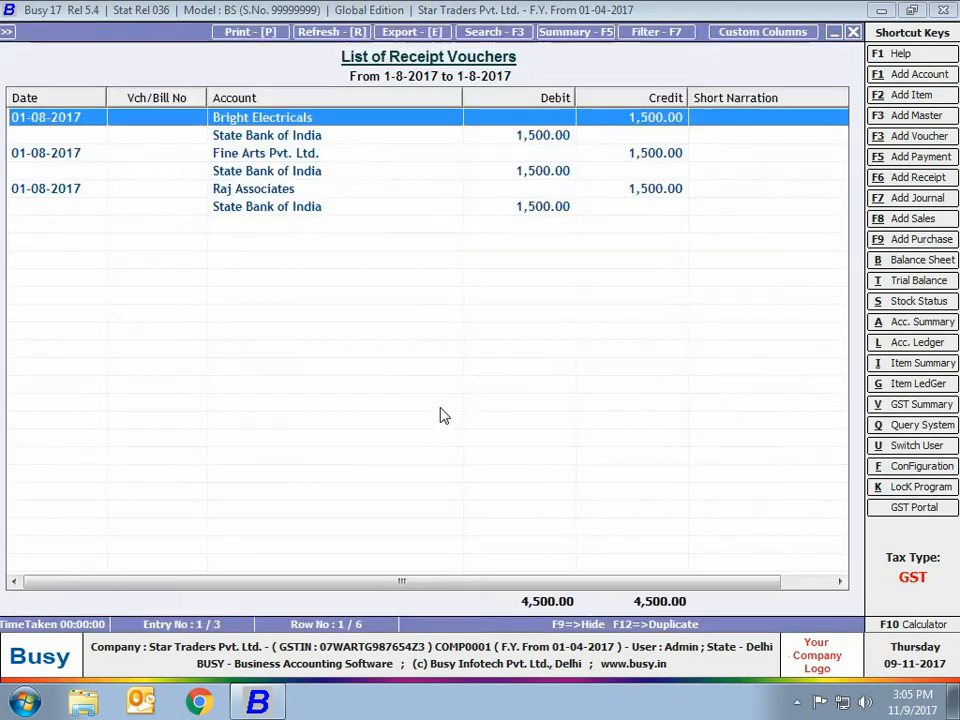
key("Escape")
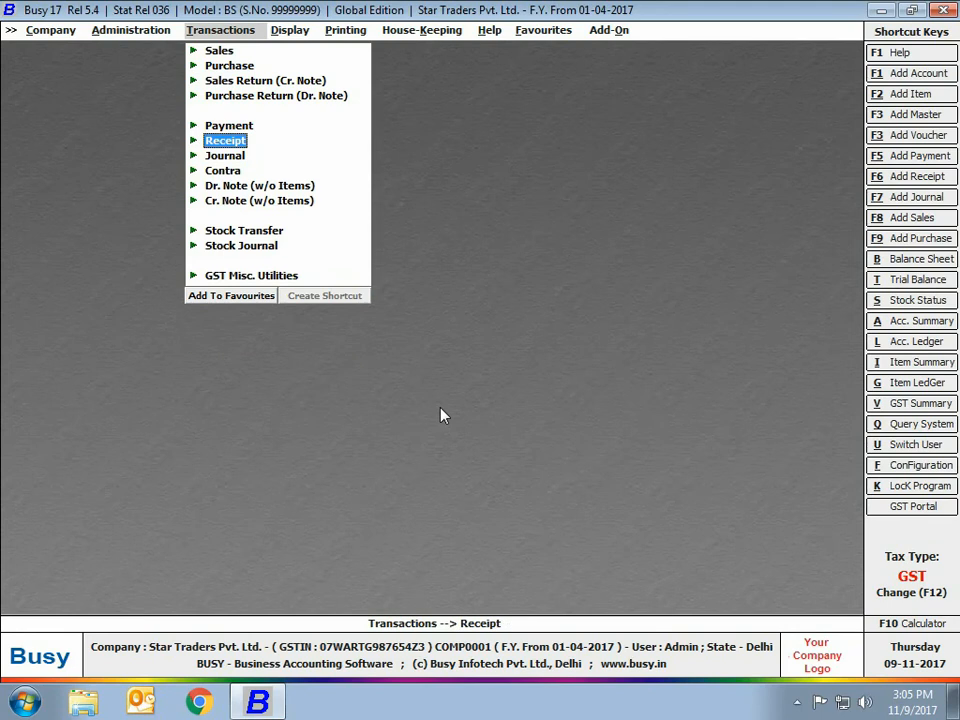
key("Escape")
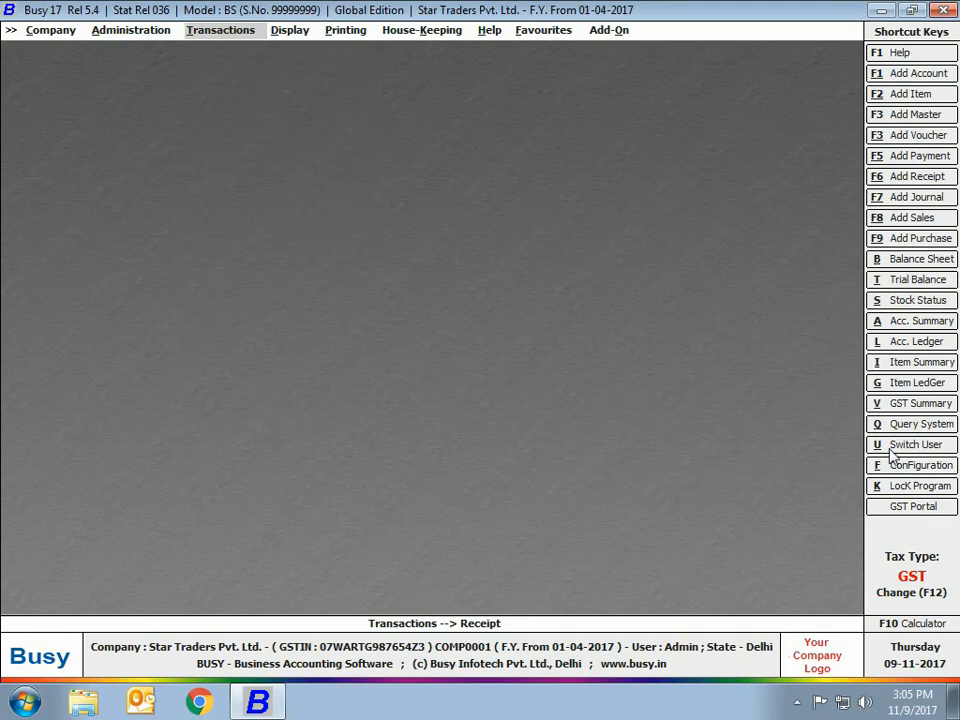